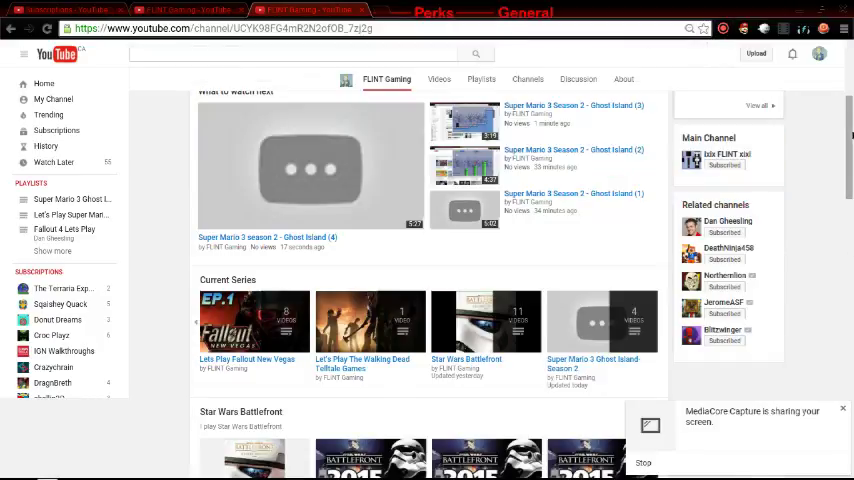
# Open the Ghost Island game popup from the RoundGames toolbar icon
pyautogui.click(765, 30)
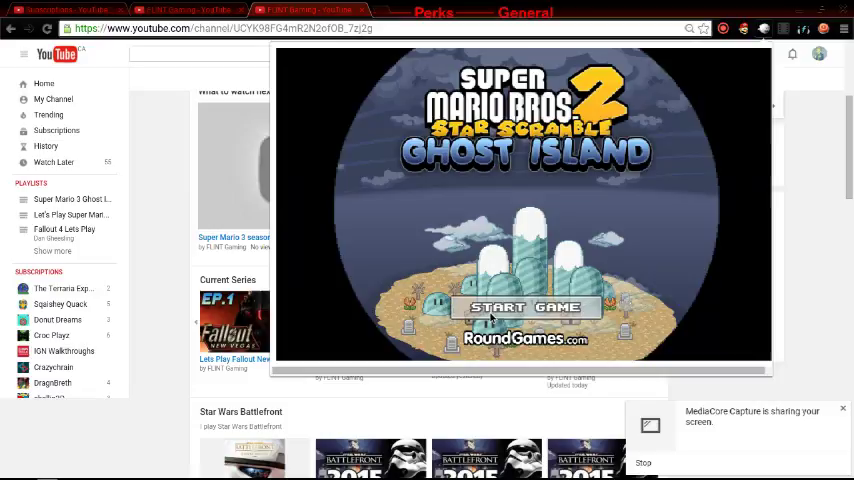
# Start the game and play the graveyard stage until game over
pyautogui.click(510, 307)
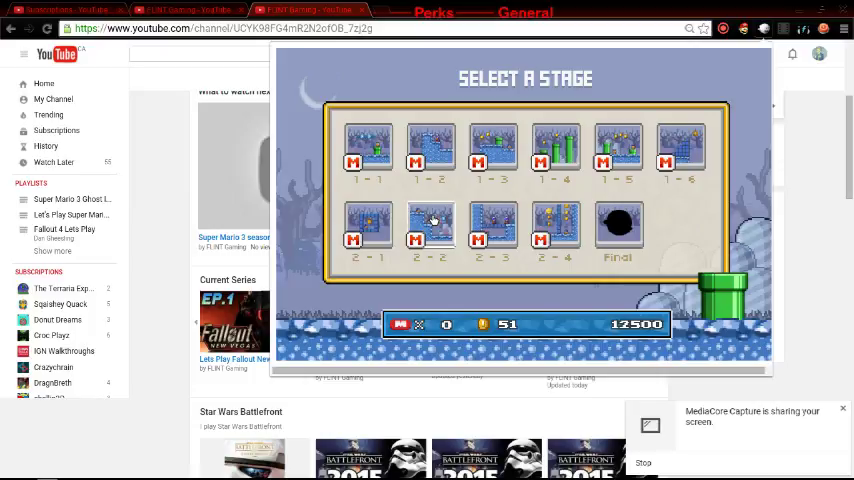
pyautogui.click(432, 220)
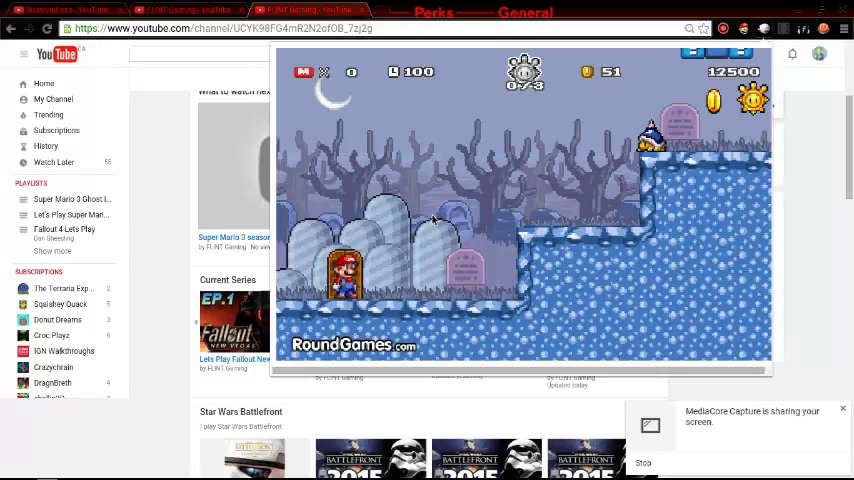
pyautogui.press('Right')
pyautogui.press('Up')
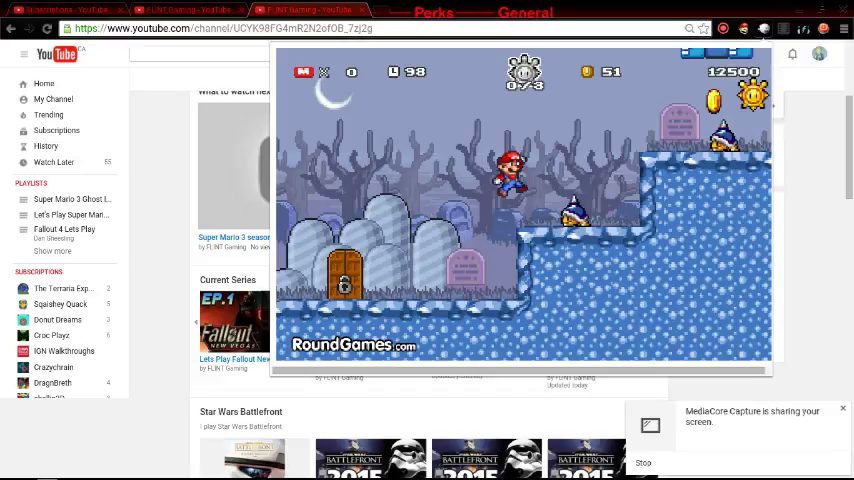
pyautogui.press('Left')
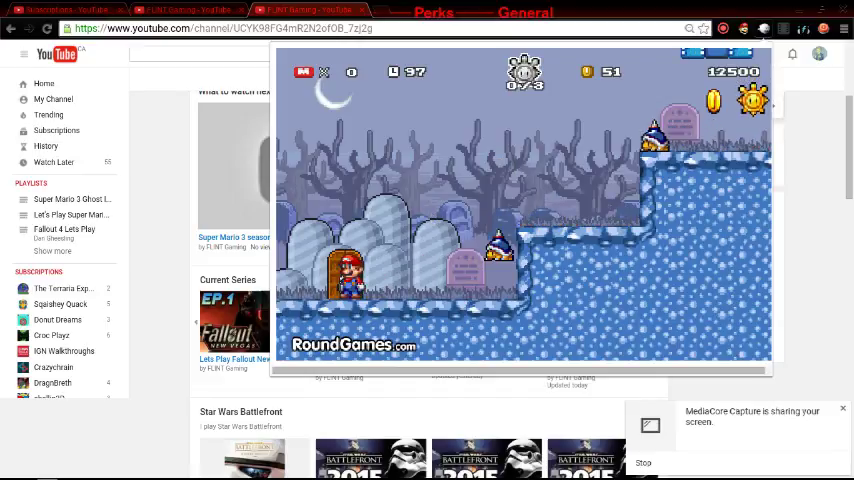
pyautogui.press('Up')
pyautogui.press('Right')
pyautogui.press('Left')
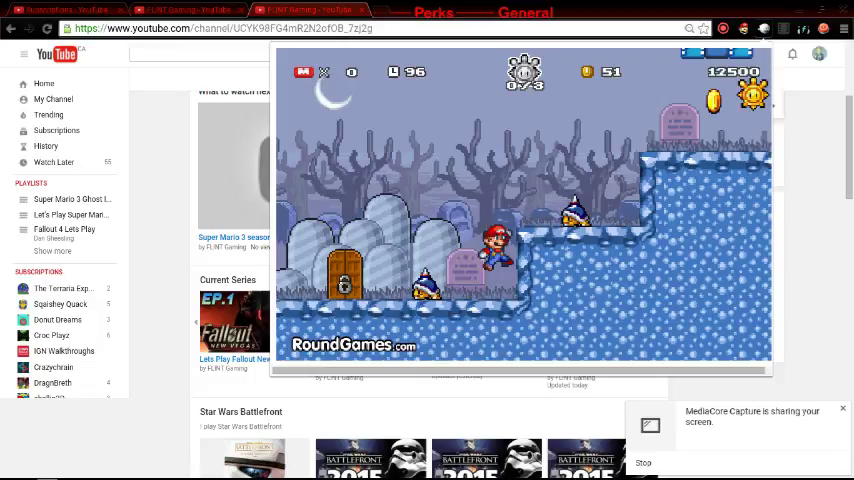
pyautogui.press('Up')
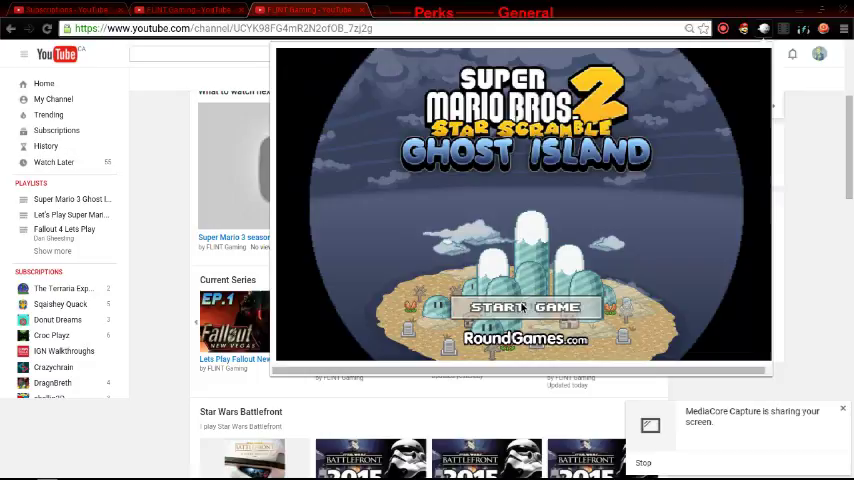
# Start a new game, re-enter the graveyard stage, and run Mario right onto the raised platform
pyautogui.click(522, 307)
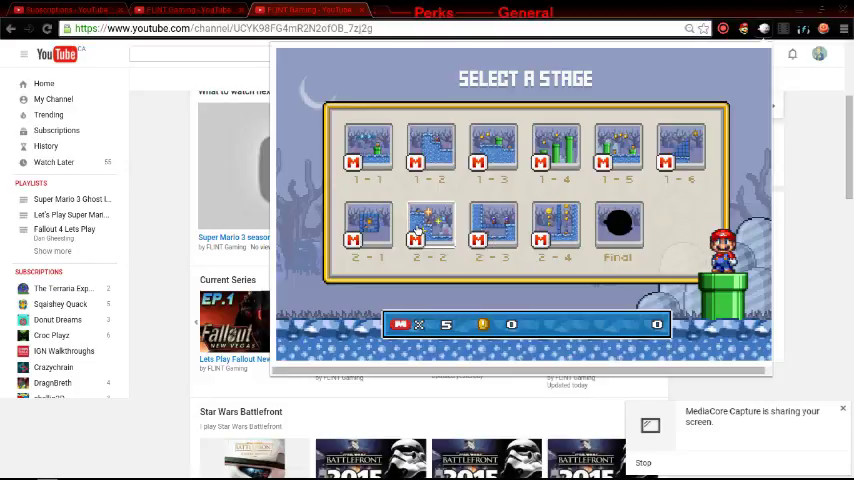
pyautogui.click(417, 230)
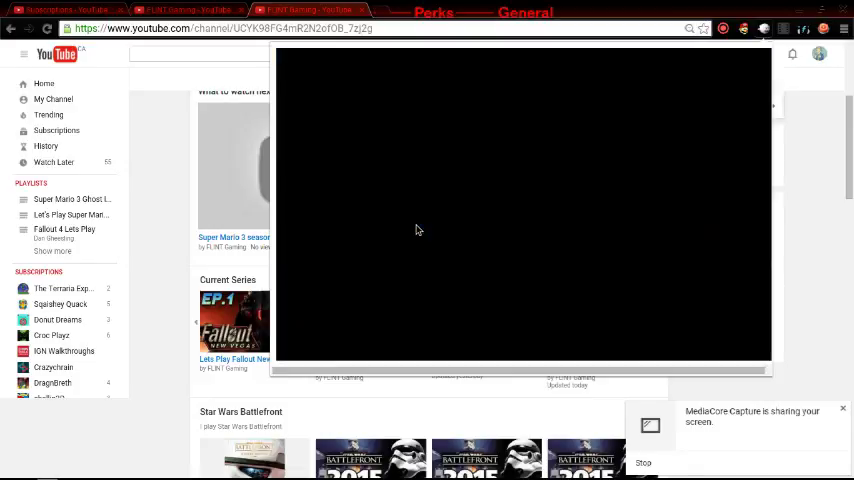
pyautogui.press('Right')
pyautogui.press('Up')
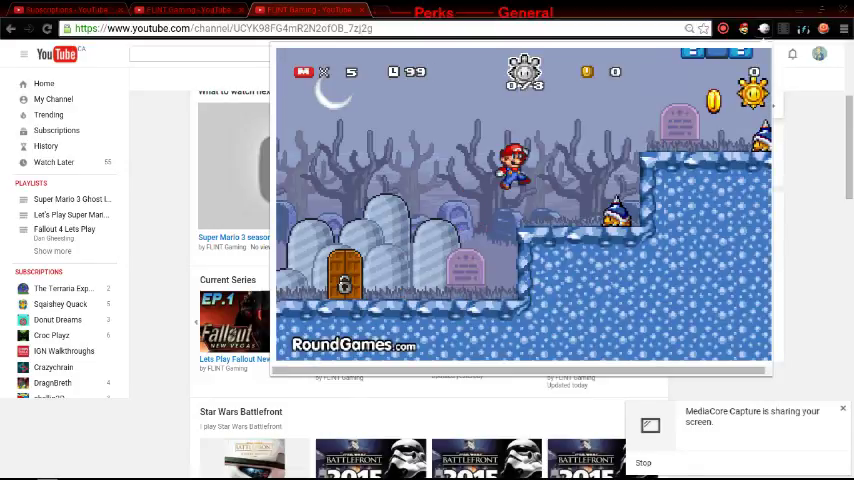
pyautogui.press('Right')
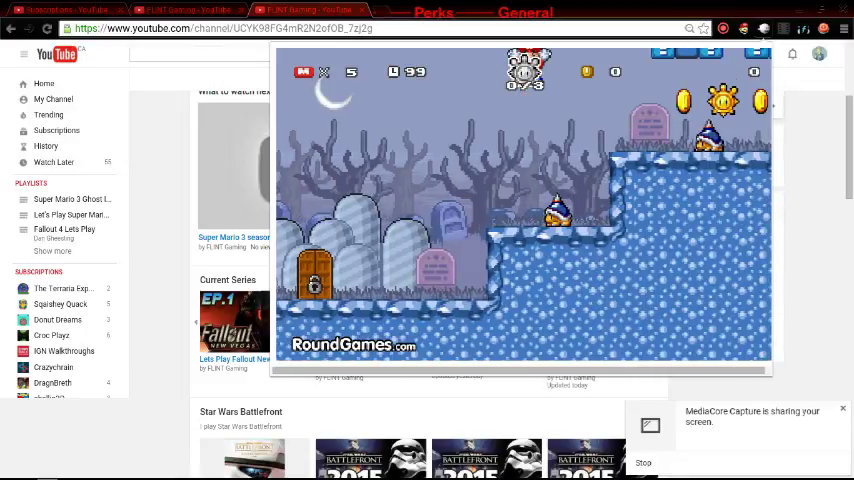
pyautogui.press('Up')
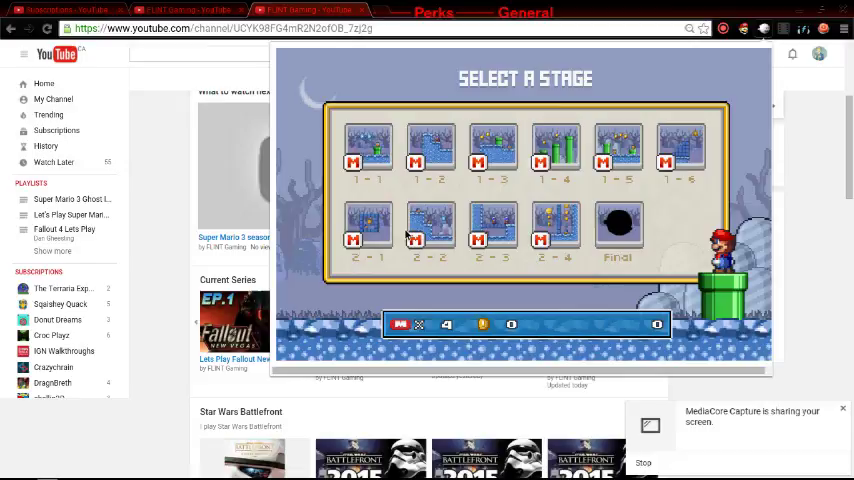
# Enter stage 2-2 again and jump Mario forward past the enemies
pyautogui.click(408, 232)
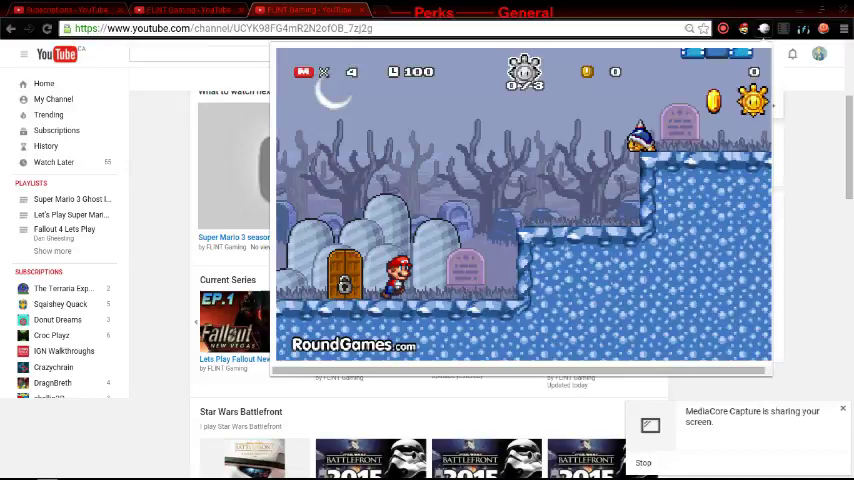
pyautogui.press('Up')
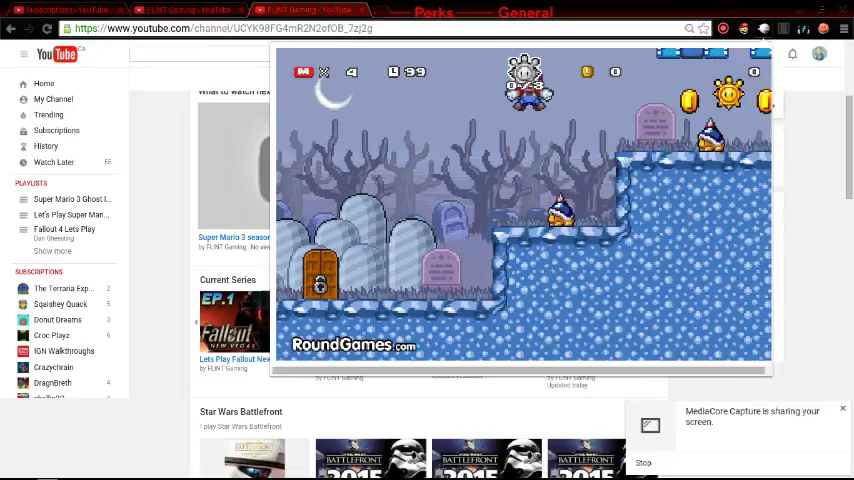
pyautogui.press('Up')
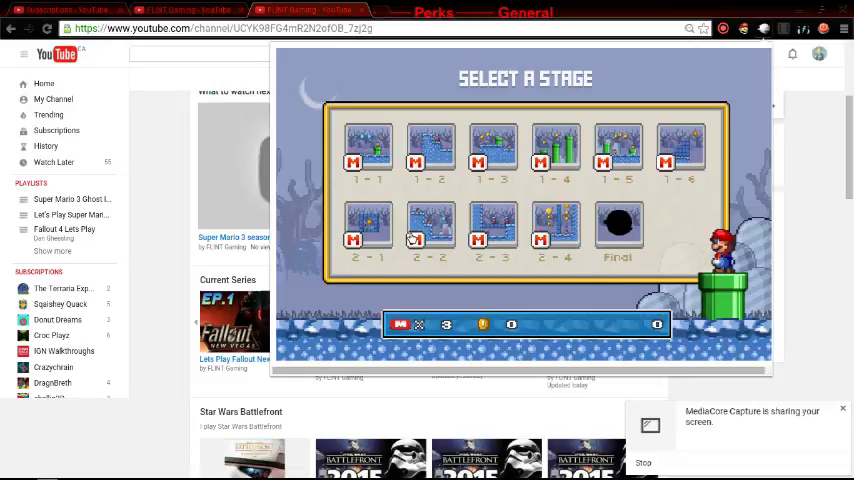
# Retry stage 2-2, crossing tombstones and question blocks for a coin, then dropping lower
pyautogui.click(413, 238)
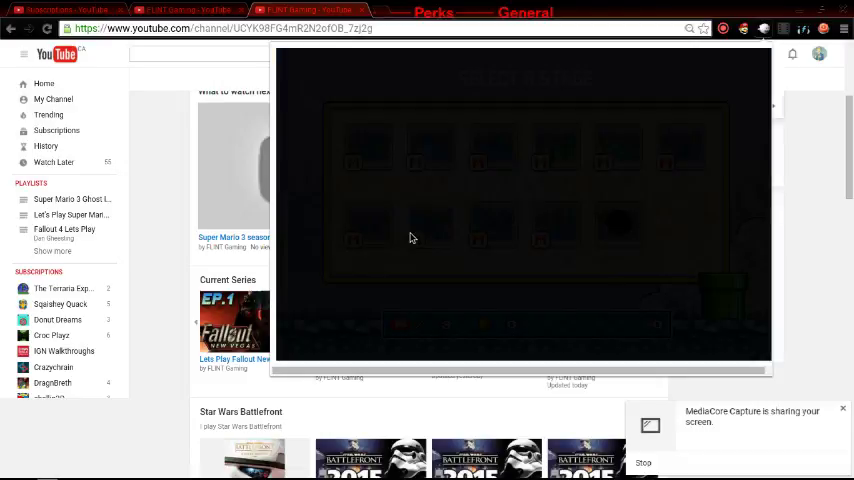
pyautogui.press('Right')
pyautogui.press('Up')
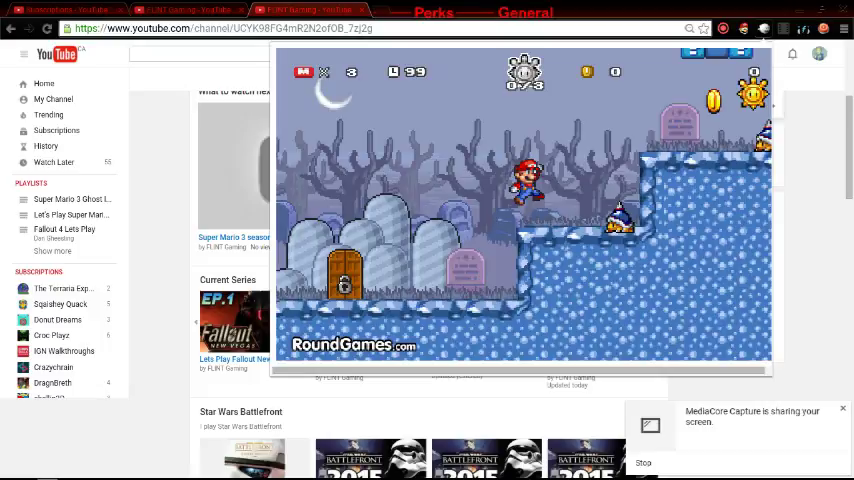
pyautogui.press('Right')
pyautogui.press('Up')
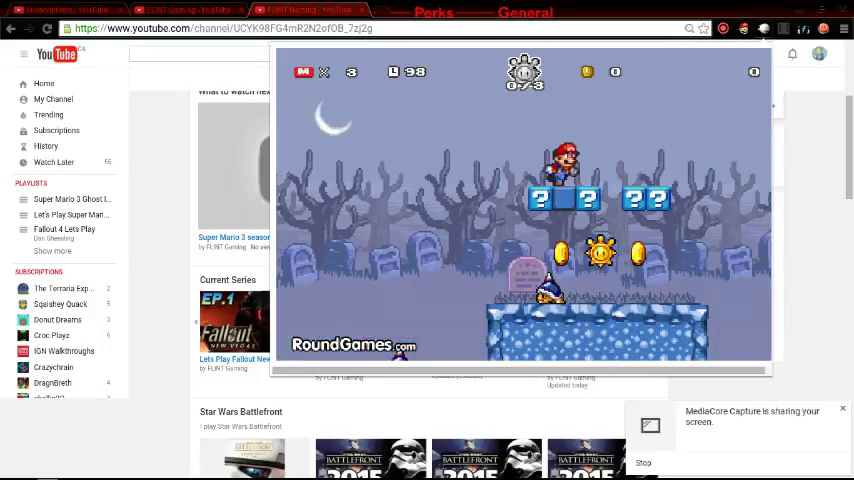
pyautogui.press('Right')
pyautogui.press('Up')
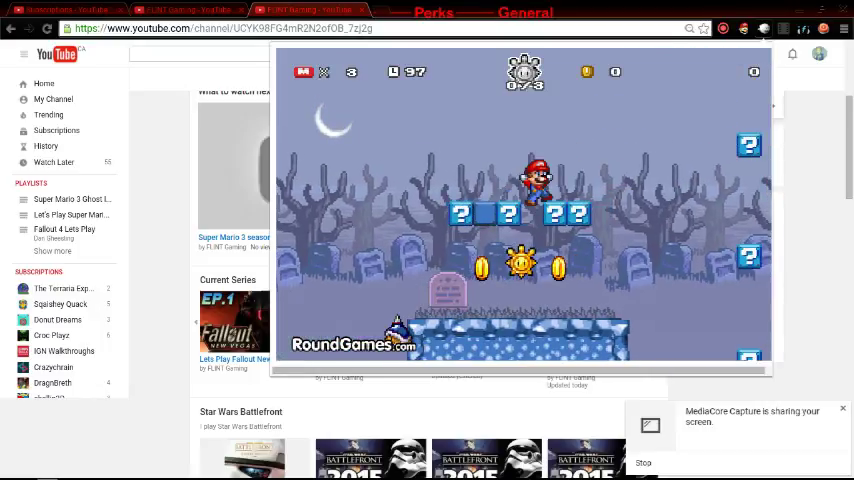
pyautogui.press('Right')
pyautogui.press('Up')
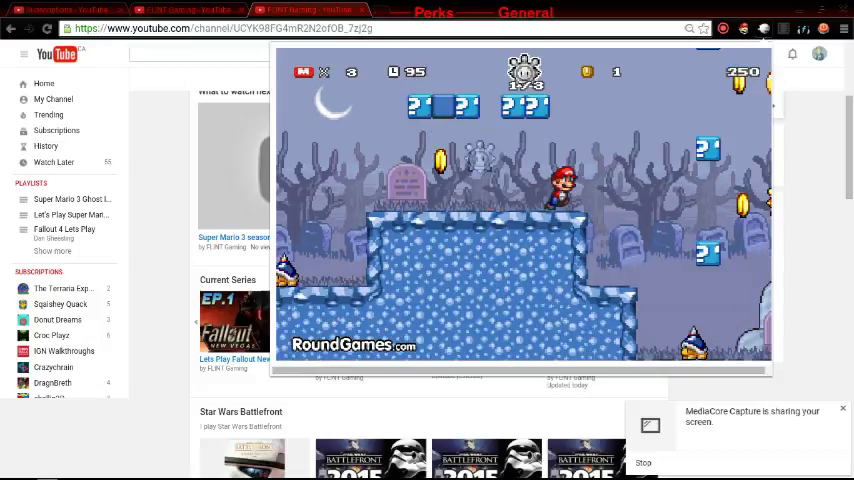
pyautogui.press('Right')
pyautogui.press('Up')
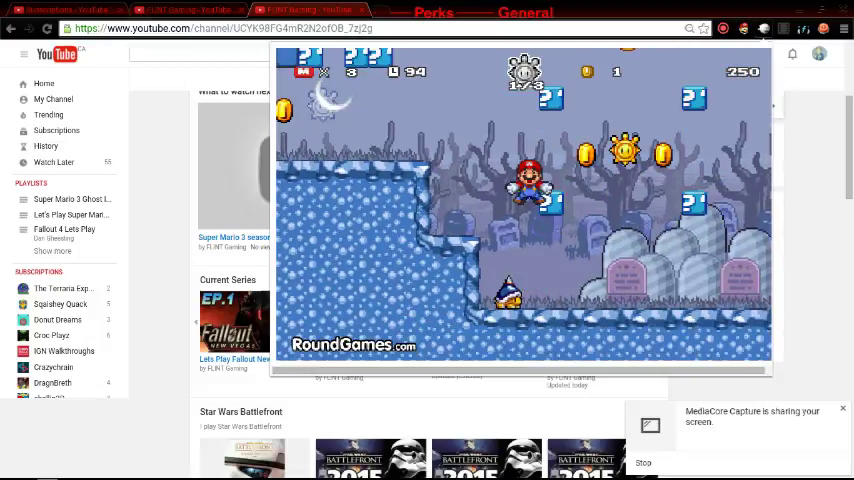
pyautogui.press('Up')
pyautogui.press('Left')
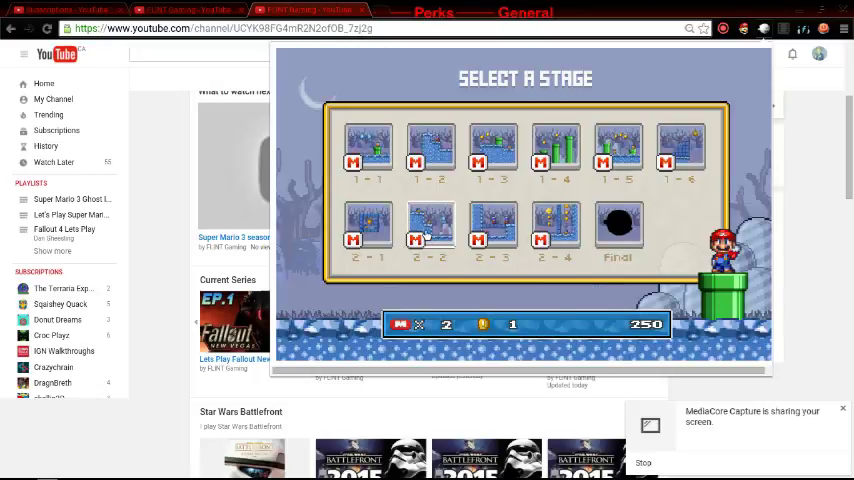
# Replay stage 2-2, jumping along the icy ledge for coins toward higher ground
pyautogui.click(427, 234)
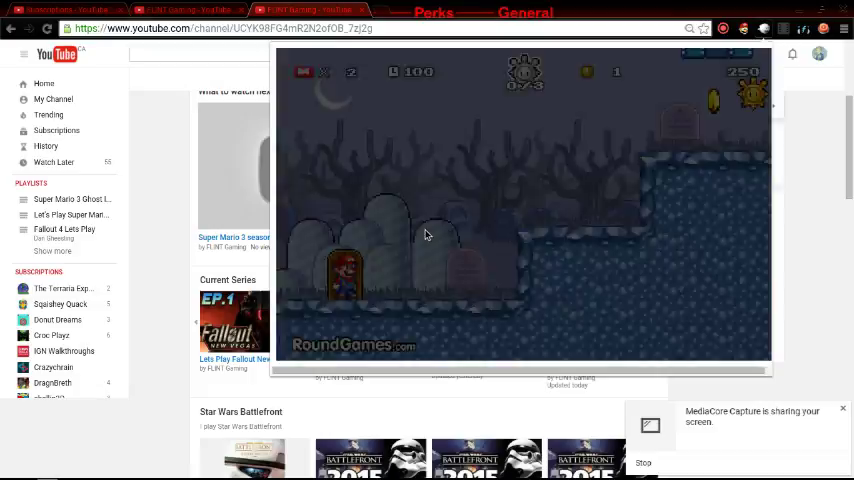
pyautogui.press('Right')
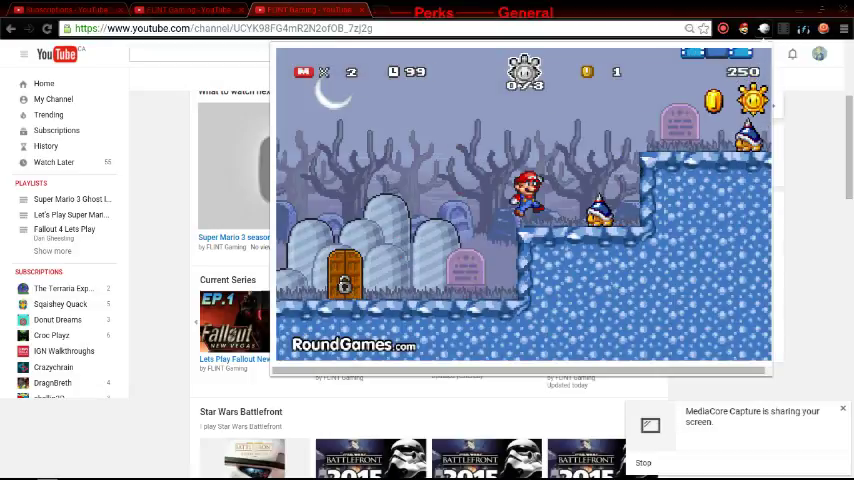
pyautogui.press('Up')
pyautogui.press('Right')
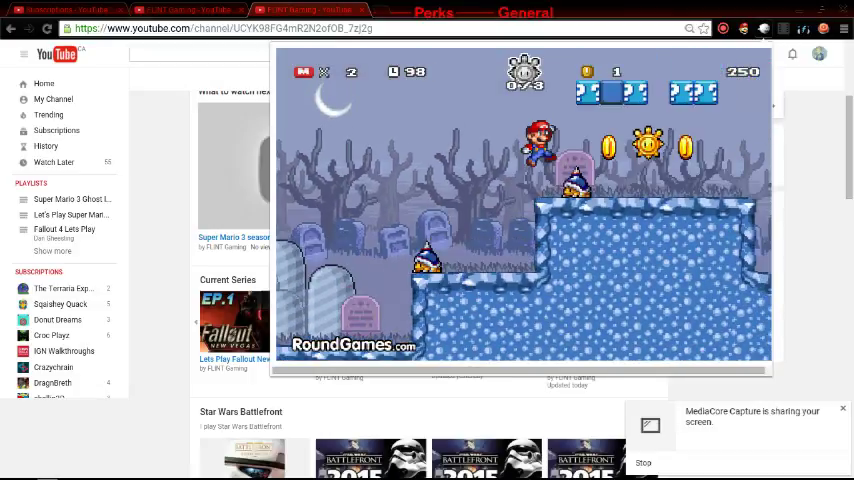
pyautogui.press('Right')
pyautogui.press('Up')
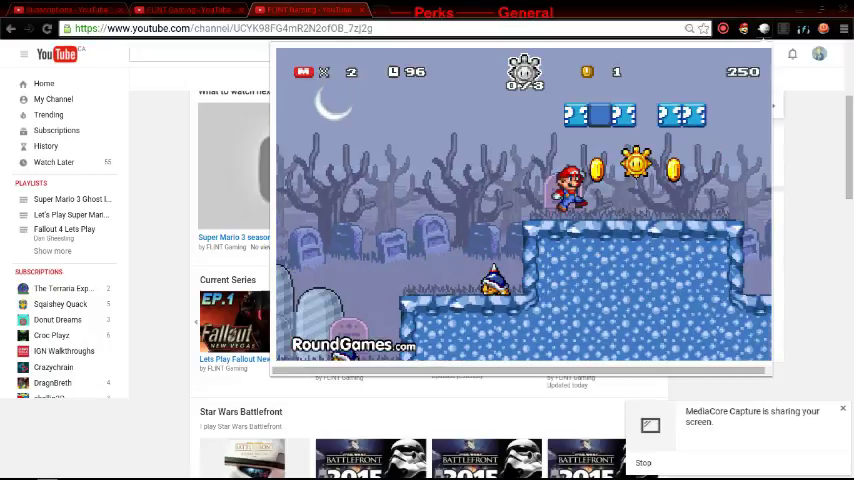
pyautogui.press('Right')
pyautogui.press('Up')
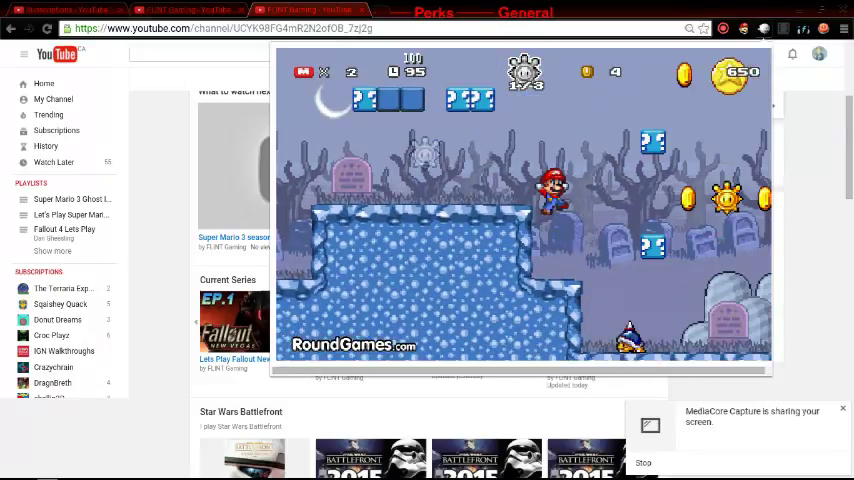
pyautogui.press('Right')
pyautogui.press('Up')
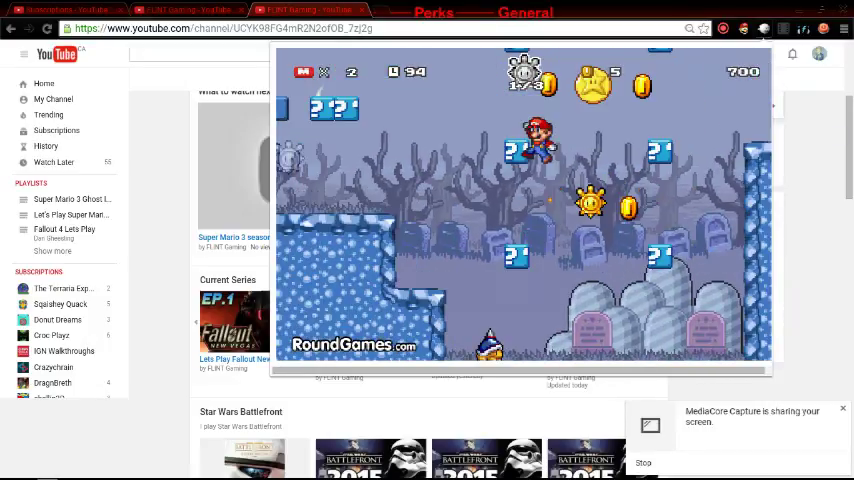
pyautogui.press('Right')
pyautogui.press('Up')
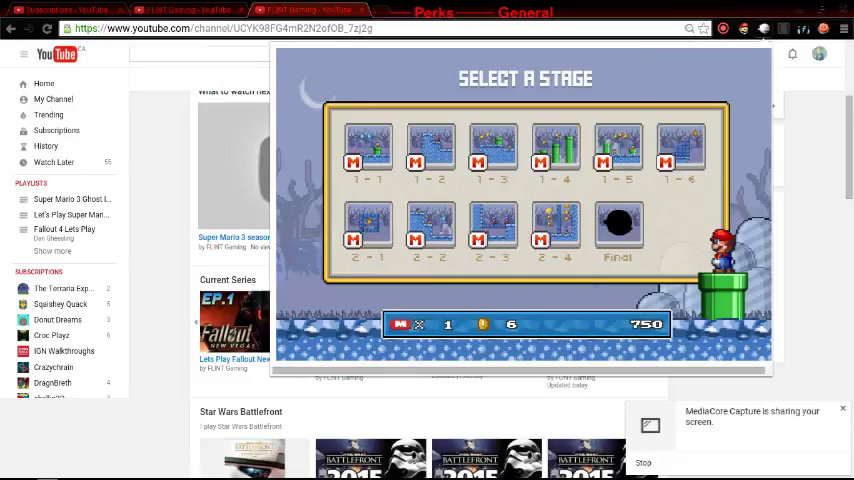
# Play stage 2-2, climbing the first ledge, passing the spinies, and collecting block coins
pyautogui.click(421, 226)
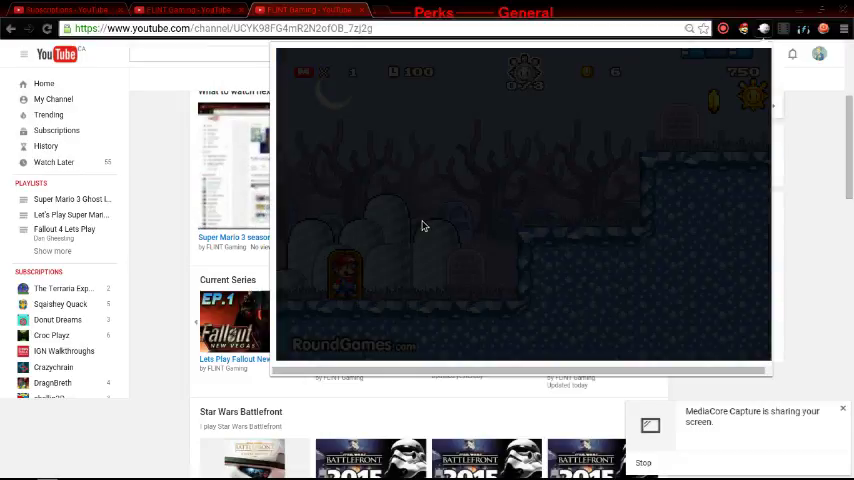
pyautogui.press('Right')
pyautogui.press('Up')
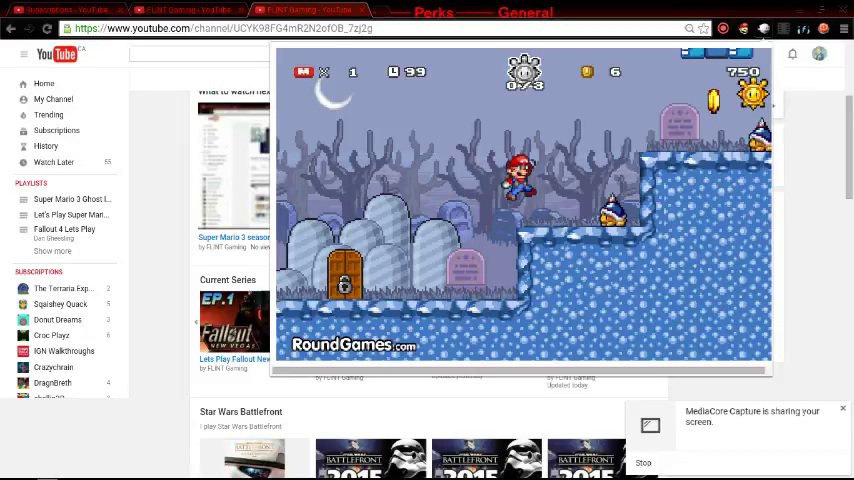
pyautogui.press('Right')
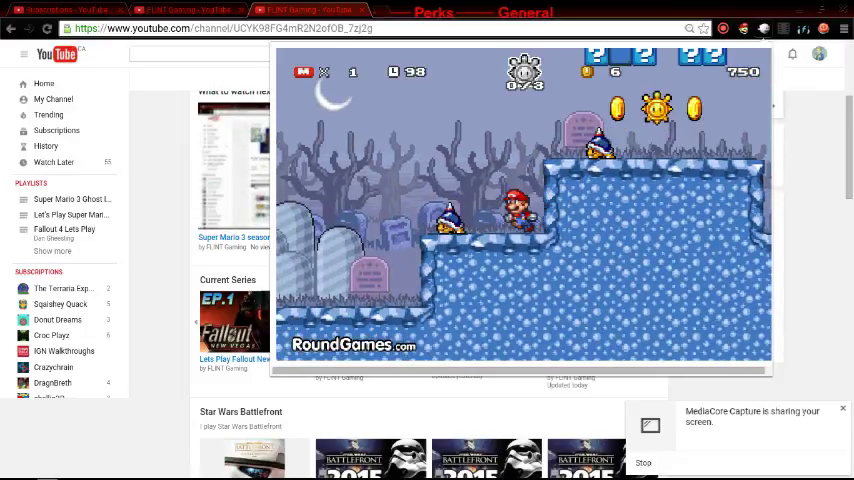
pyautogui.press('Left')
pyautogui.press('Right')
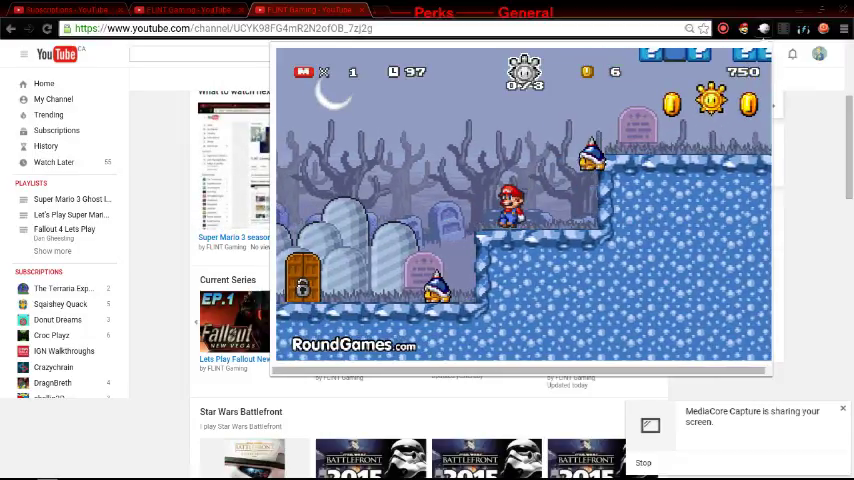
pyautogui.press('Right')
pyautogui.press('Up')
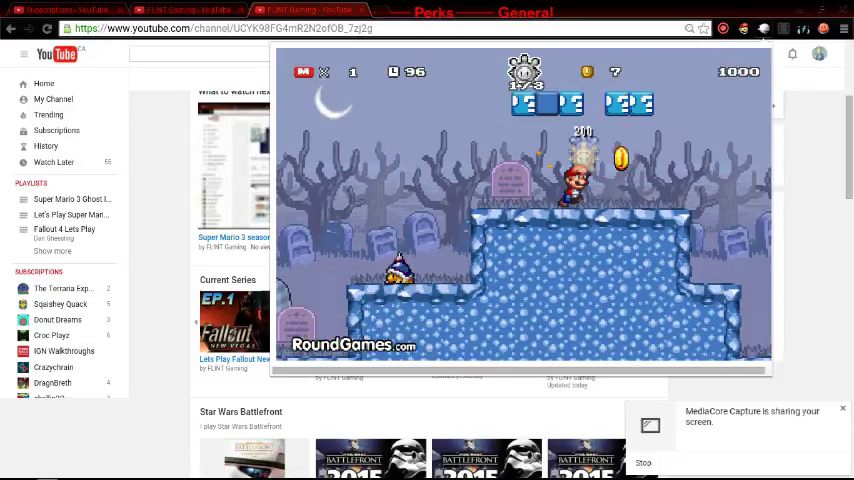
pyautogui.press('Up')
pyautogui.press('Right')
pyautogui.press('Up')
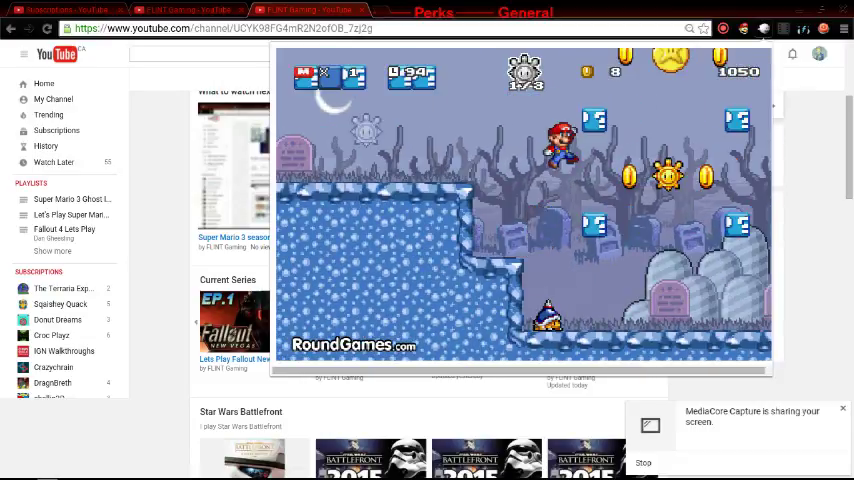
pyautogui.press('Right')
pyautogui.press('Up')
pyautogui.press('Right')
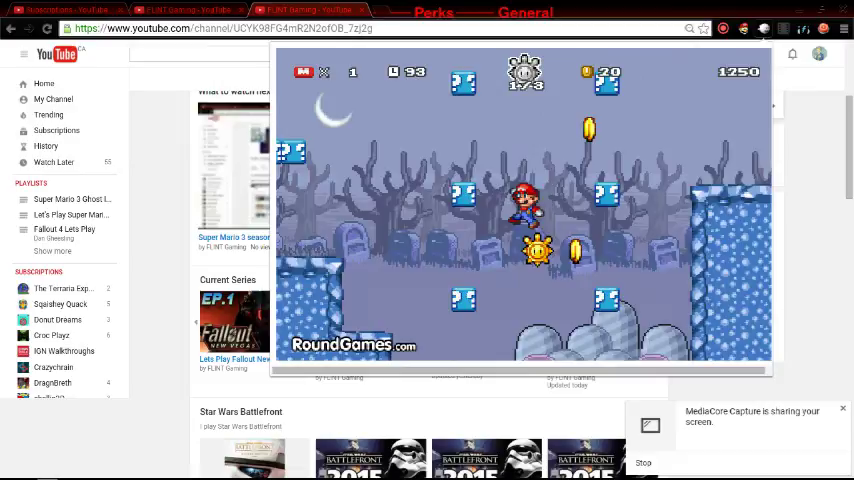
pyautogui.press('Up')
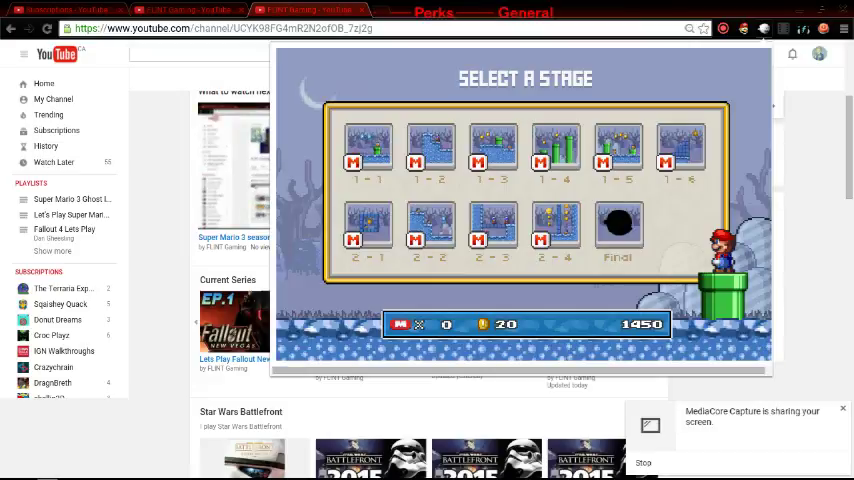
# Retry stage 2-2 on the final life, climbing the upper ledge and jumping for coins
pyautogui.click(441, 217)
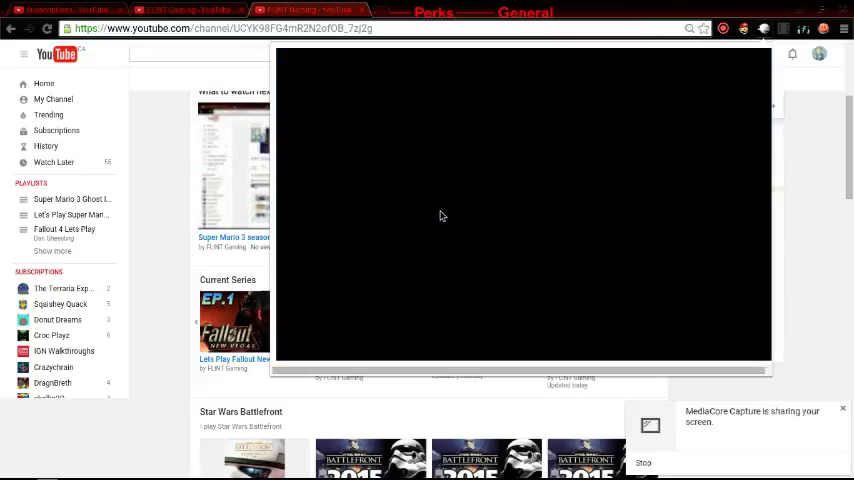
pyautogui.press('Right')
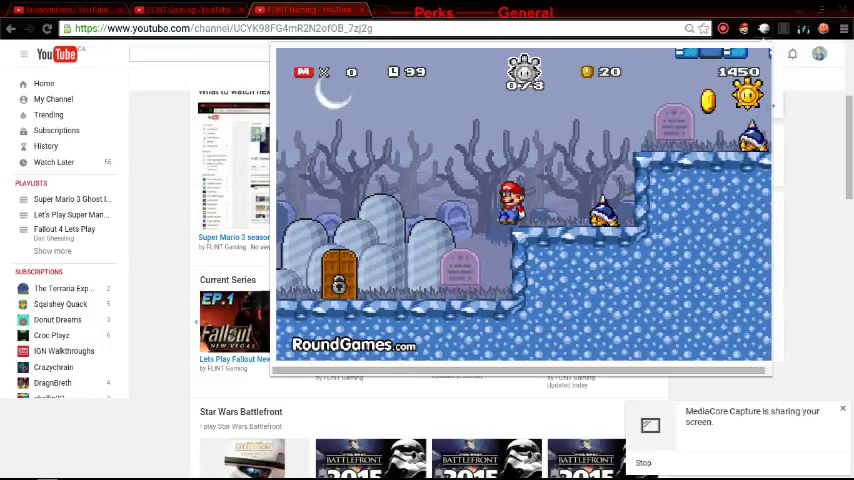
pyautogui.press('Right')
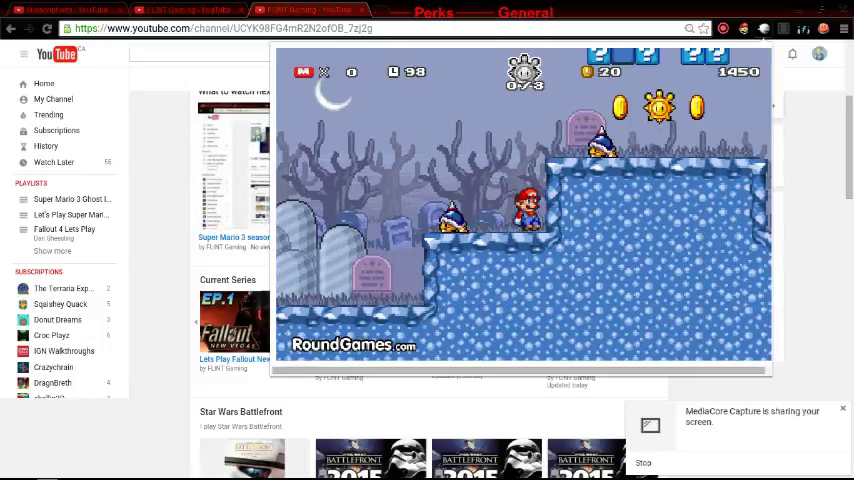
pyautogui.press('Right')
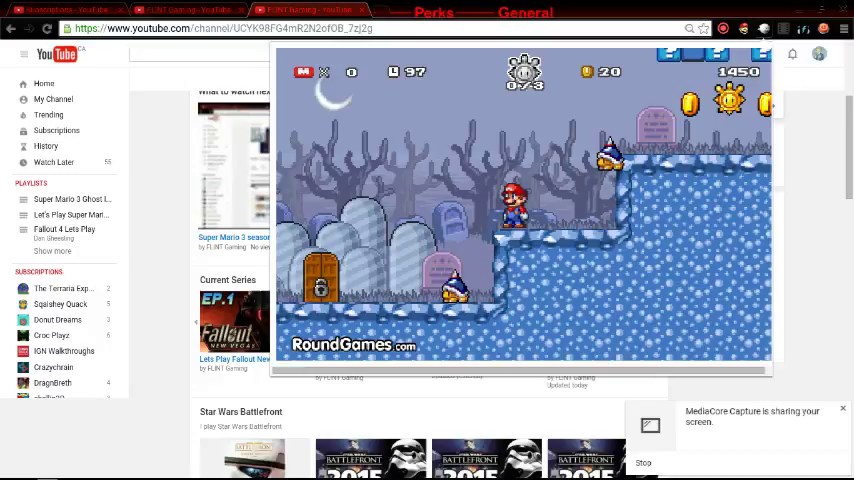
pyautogui.press('Up')
pyautogui.press('Right')
pyautogui.press('Up')
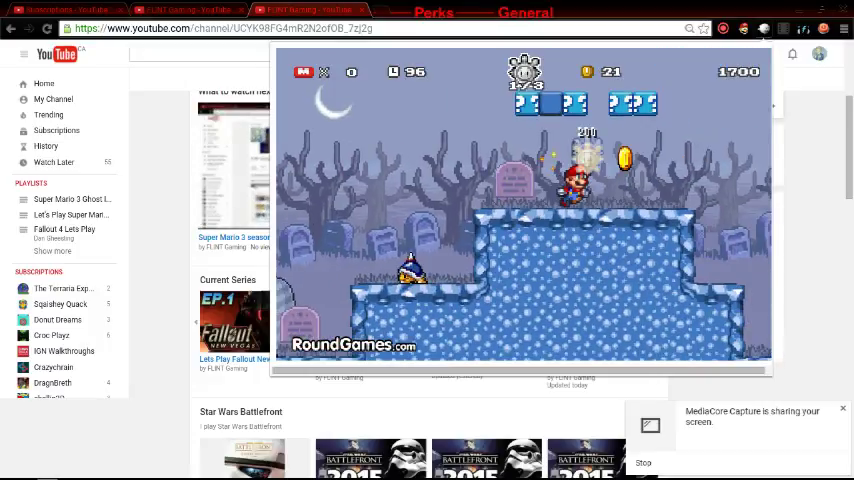
pyautogui.press('Right')
pyautogui.press('Up')
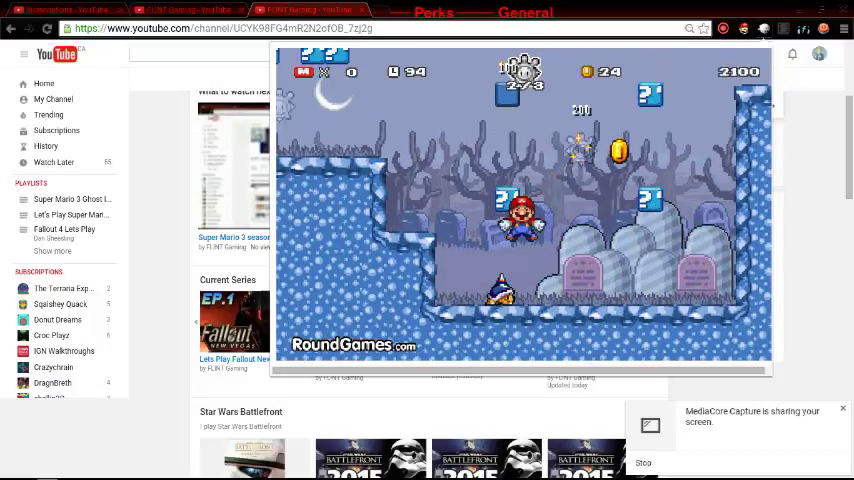
pyautogui.press('Up')
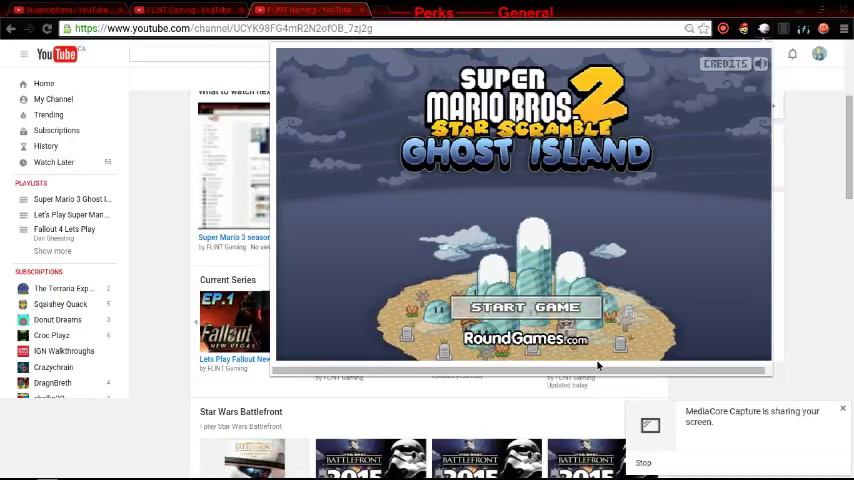
# Start a new game from the title screen and enter stage 2-2
pyautogui.click(500, 307)
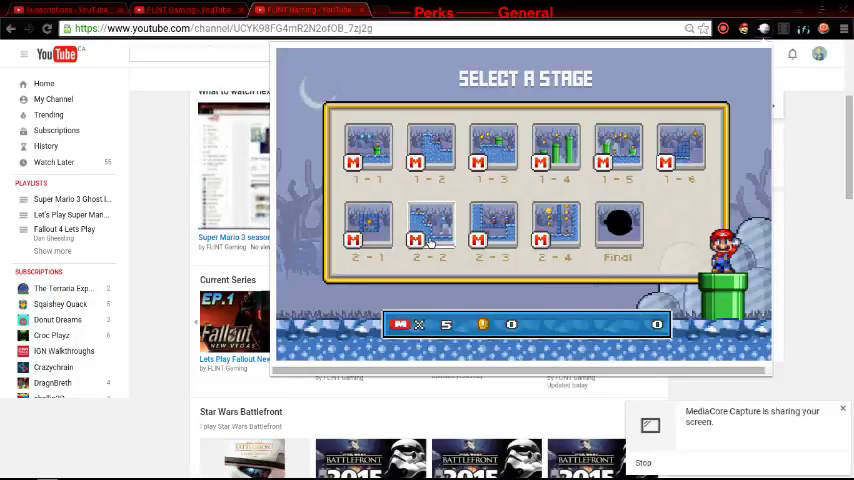
pyautogui.click(432, 240)
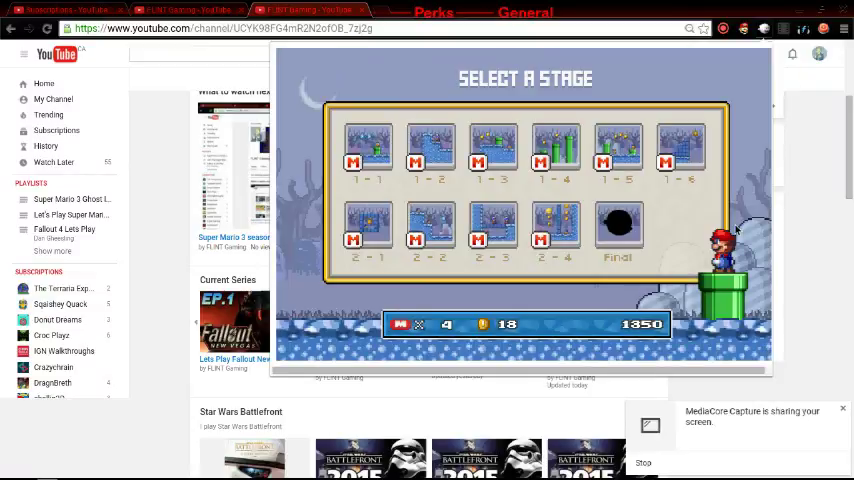
# Enter stage 2-2 from stage select and clear it without losing a life
pyautogui.click(443, 232)
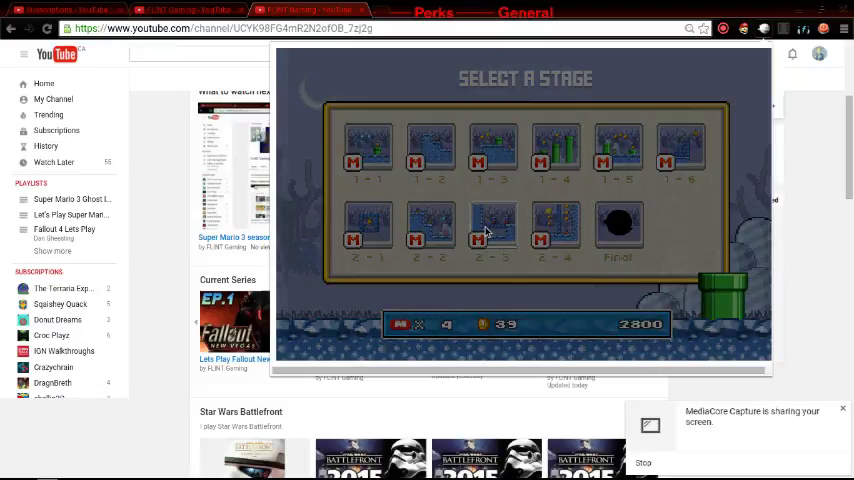
# Start stage 2-3 and run Mario right from the door onto the pipes
pyautogui.click(487, 232)
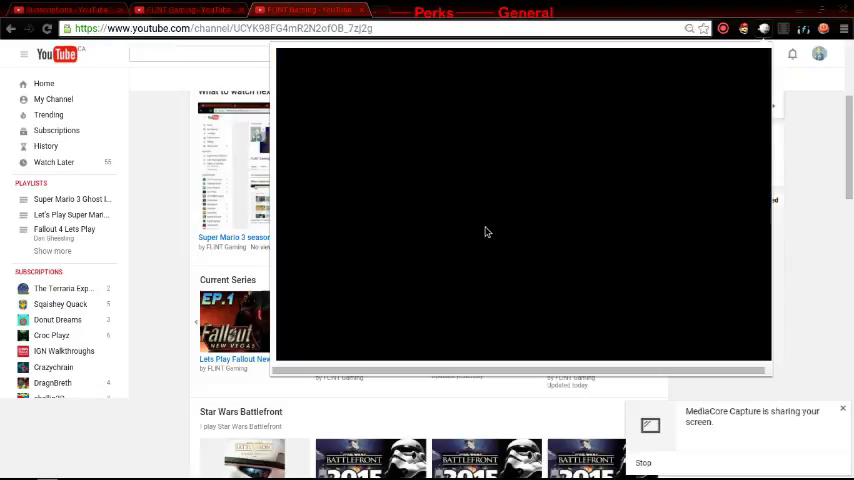
pyautogui.press('Right')
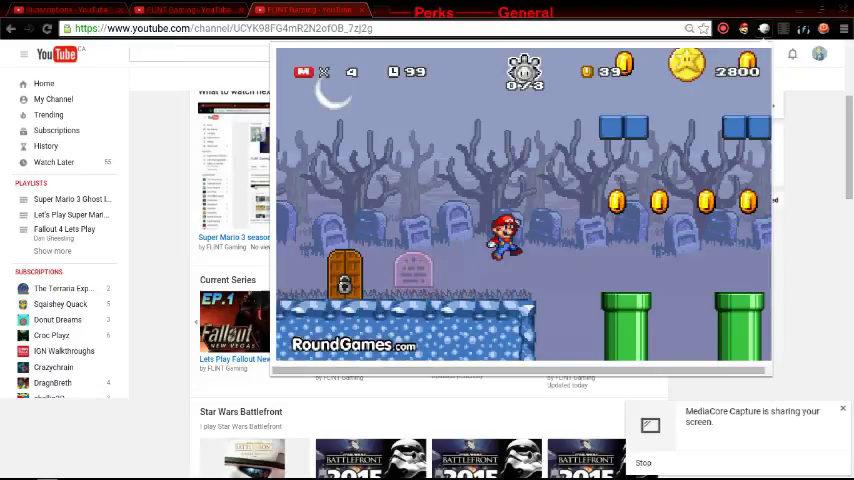
pyautogui.press('Right')
pyautogui.press('Up')
pyautogui.press('Right')
pyautogui.press('Up')
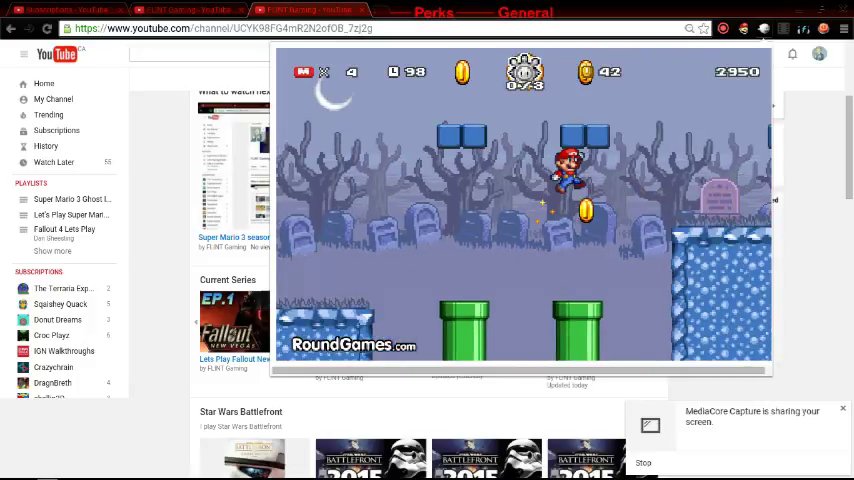
# Advance right, jumping to collect the overhead coin row
pyautogui.press('Right')
pyautogui.press('Up')
pyautogui.press('Right')
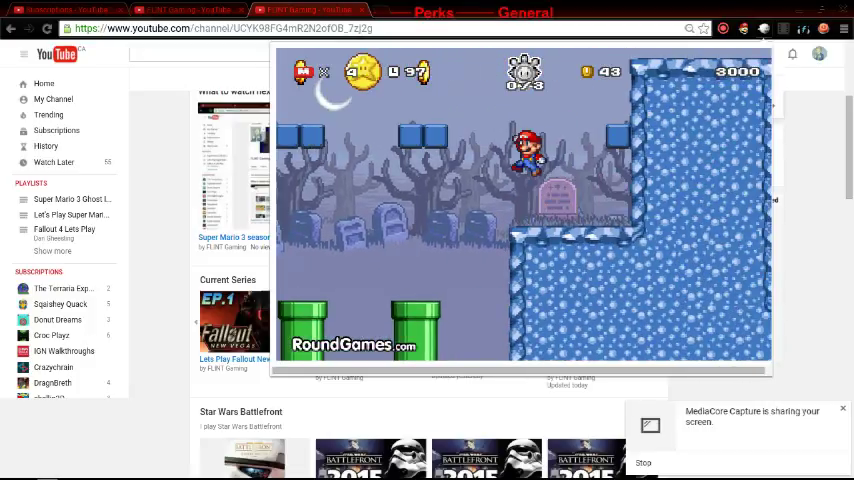
pyautogui.press('Right')
pyautogui.press('Up')
pyautogui.press('Right')
pyautogui.press('Right')
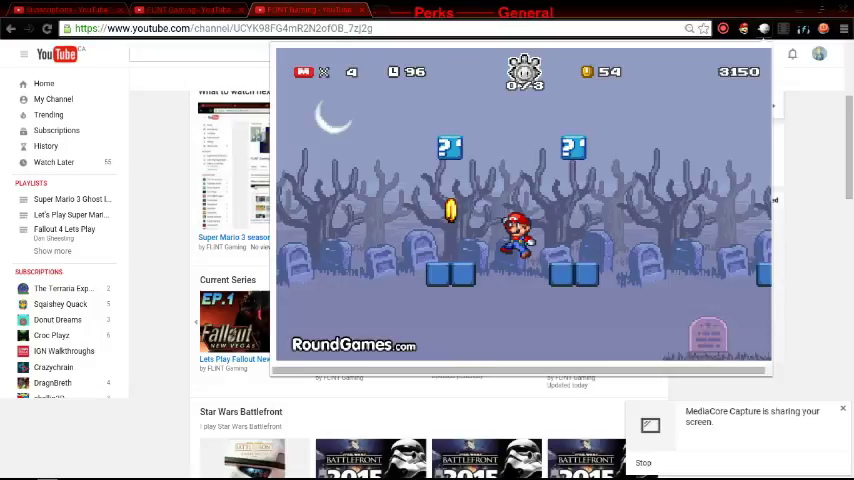
# Jump the gap between the pipes and reach the higher ground
pyautogui.press('Right')
pyautogui.press('Up')
pyautogui.press('Right')
pyautogui.press('Up')
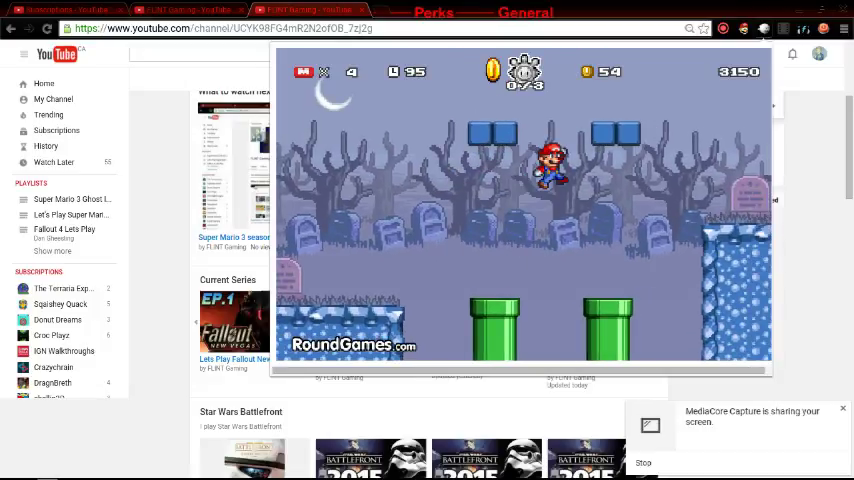
pyautogui.press('Right')
pyautogui.press('Up')
pyautogui.press('Right')
# Get onto the ice block platform and grab its coin
pyautogui.press('Right')
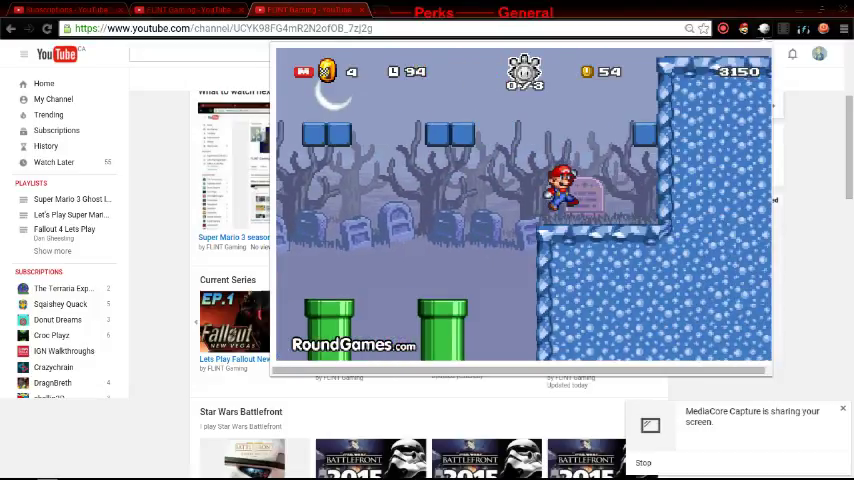
pyautogui.press('Right')
pyautogui.press('Up')
pyautogui.press('Right')
pyautogui.press('Right')
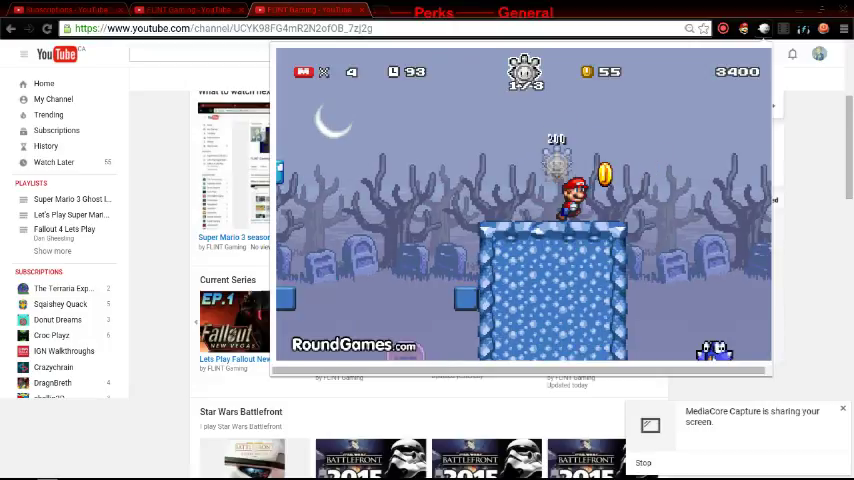
pyautogui.press('Right')
# Jump over and stomp the enemies for points while moving right
pyautogui.press('Right')
pyautogui.press('Up')
pyautogui.press('Right')
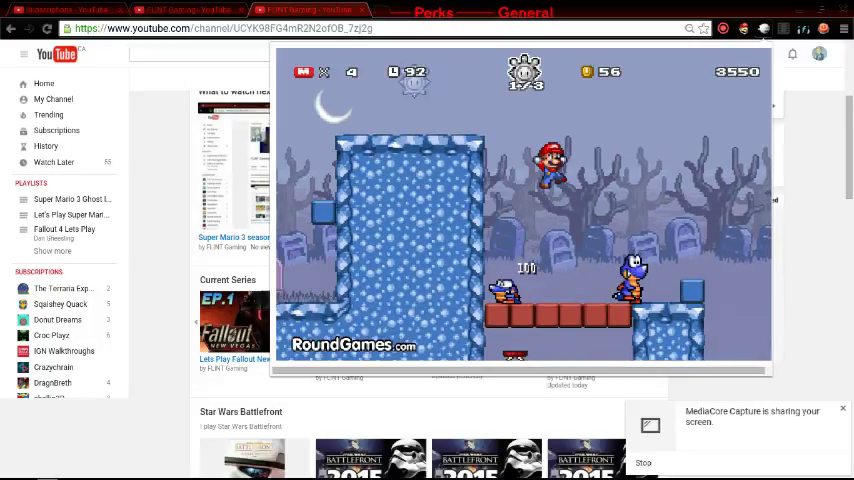
pyautogui.press('Right')
pyautogui.press('Right')
pyautogui.press('Up')
pyautogui.press('Right')
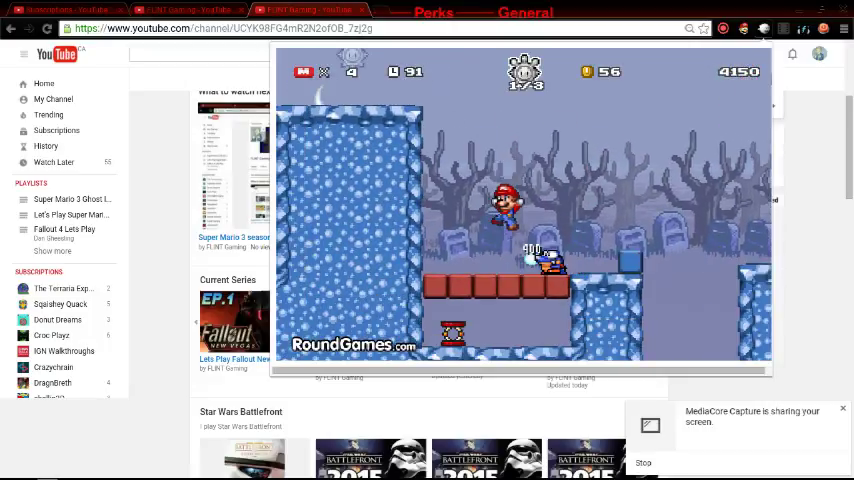
pyautogui.press('Right')
pyautogui.press('Up')
pyautogui.press('Right')
pyautogui.press('Right')
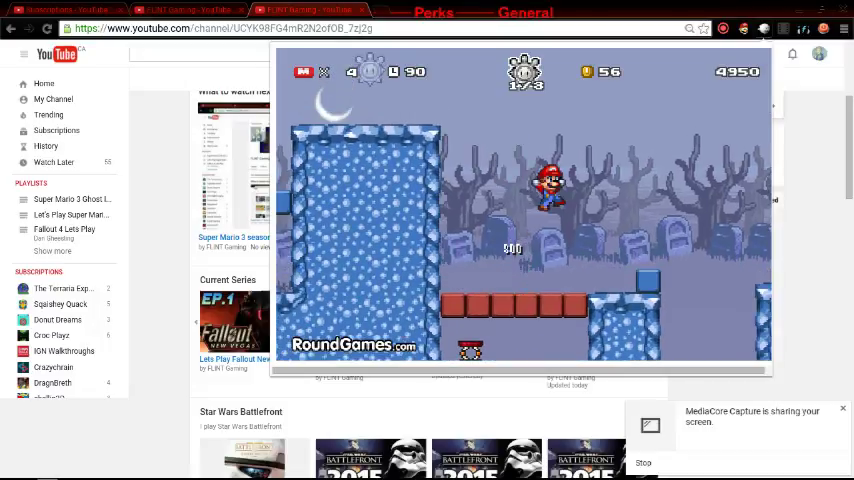
pyautogui.press('Right')
# Move further right and jump Mario onto higher ground
pyautogui.press('Right')
pyautogui.press('Up')
pyautogui.press('Right')
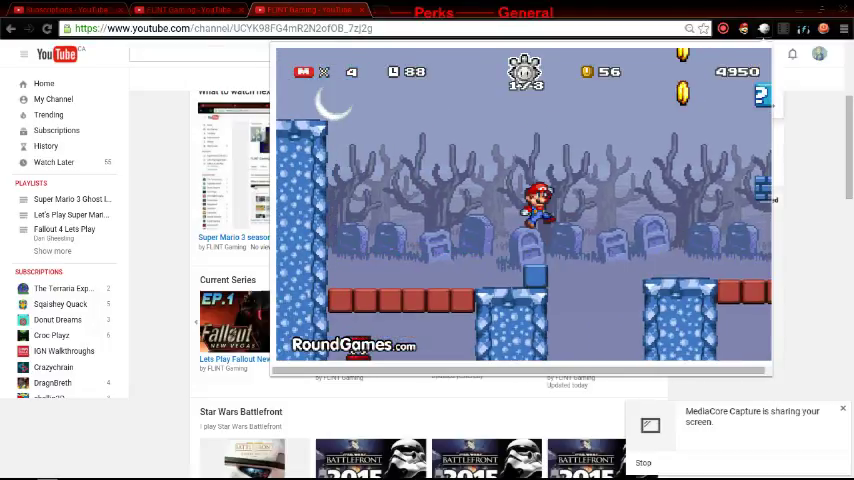
pyautogui.press('Right')
pyautogui.press('Up')
pyautogui.press('Right')
pyautogui.press('Up')
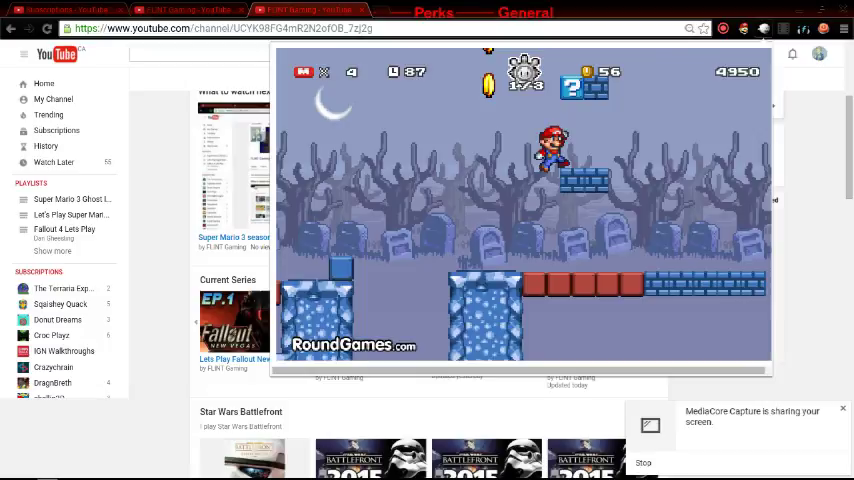
# Grab the coins and climb onto the higher blocks
pyautogui.press('Right')
pyautogui.press('Up')
pyautogui.press('Right')
pyautogui.press('Right')
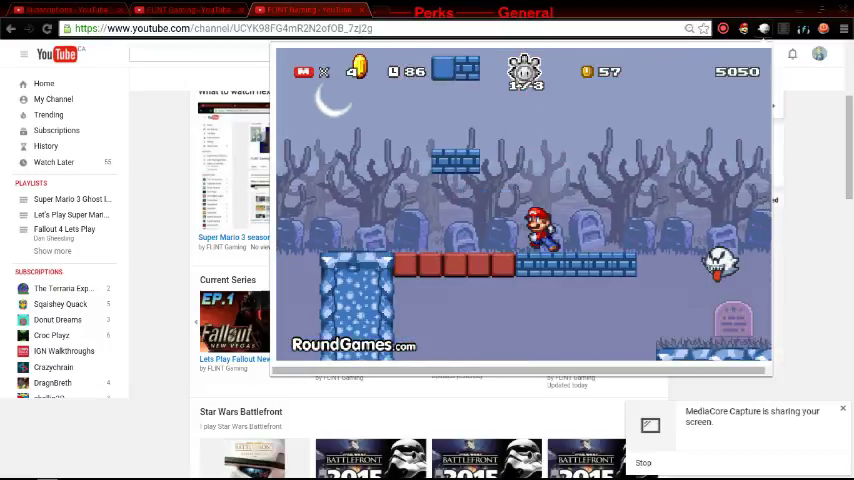
pyautogui.press('Up')
pyautogui.press('Right')
pyautogui.press('Up')
pyautogui.press('Right')
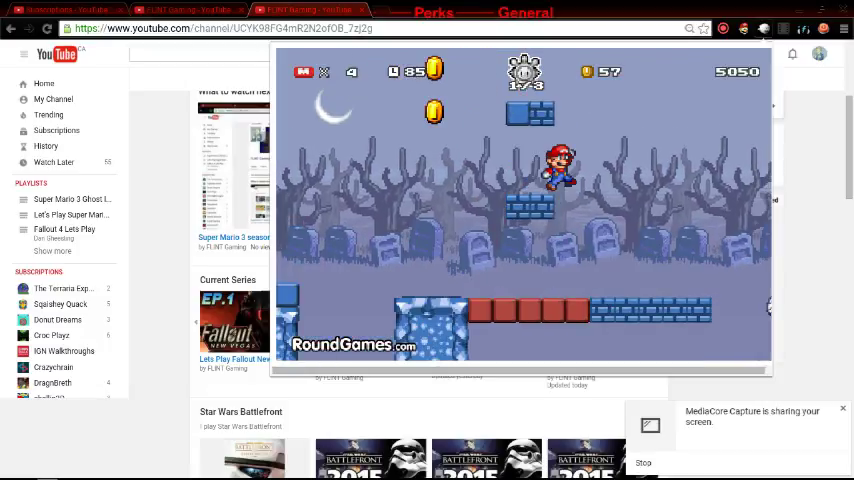
pyautogui.press('Up')
pyautogui.press('Right')
pyautogui.press('Right')
pyautogui.press('Right')
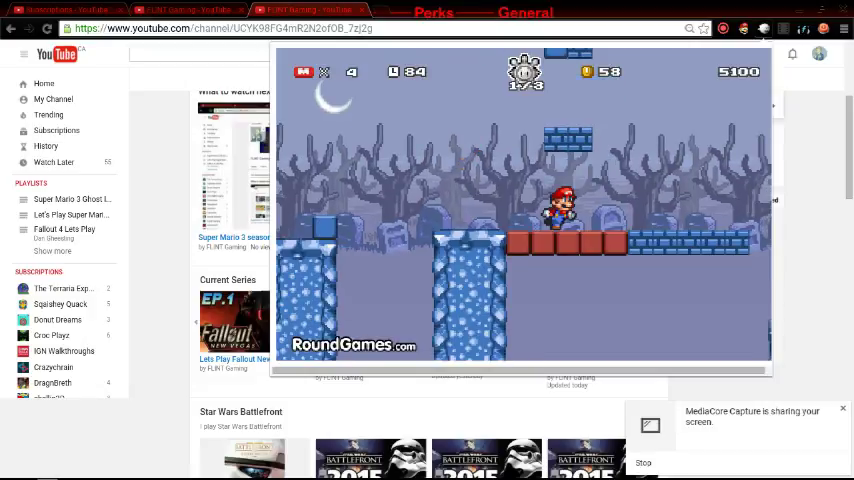
# Jump to the higher platform and grab the coin and star there
pyautogui.press('Up')
pyautogui.press('Up')
pyautogui.press('Left')
pyautogui.press('Up')
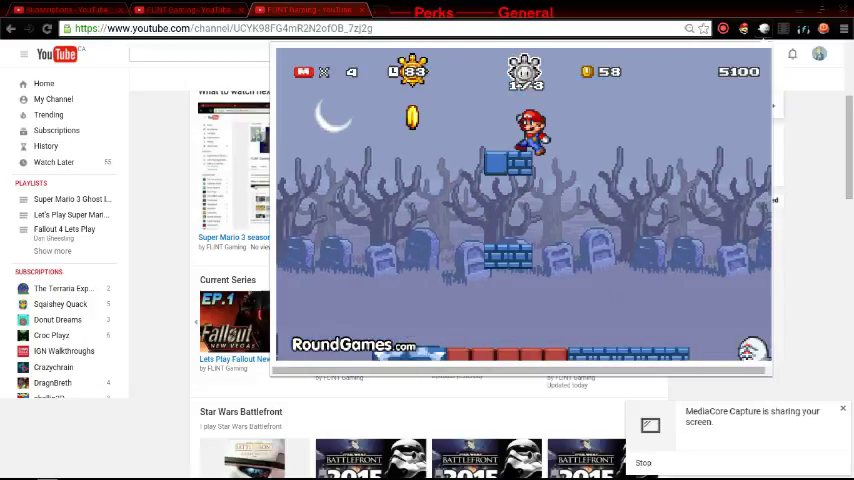
pyautogui.press('Up')
pyautogui.press('Left')
pyautogui.press('Up')
pyautogui.press('Right')
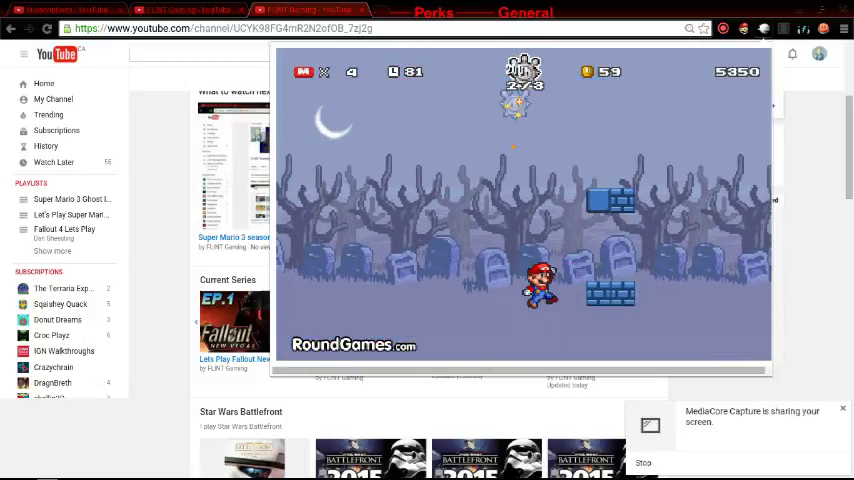
# Get past the Boo ghost and reach the icy ground area
pyautogui.press('Right')
pyautogui.press('Right')
pyautogui.press('Up')
pyautogui.press('Right')
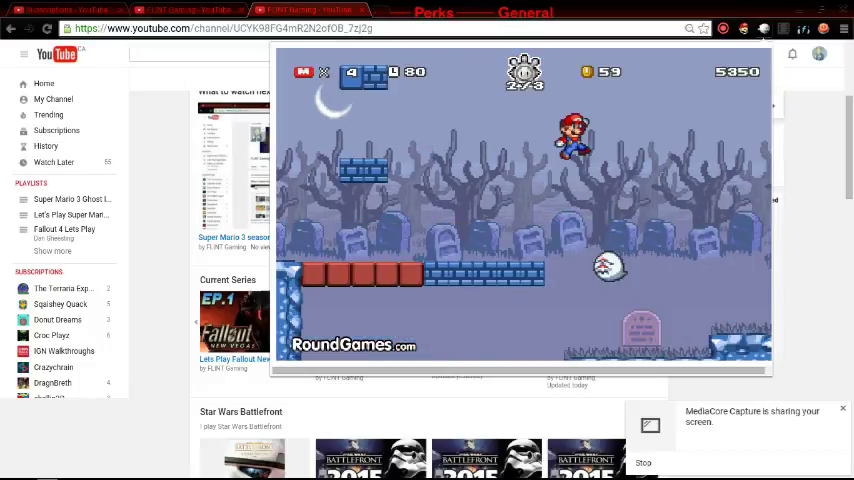
pyautogui.press('Right')
pyautogui.press('Right')
pyautogui.press('Up')
pyautogui.press('Right')
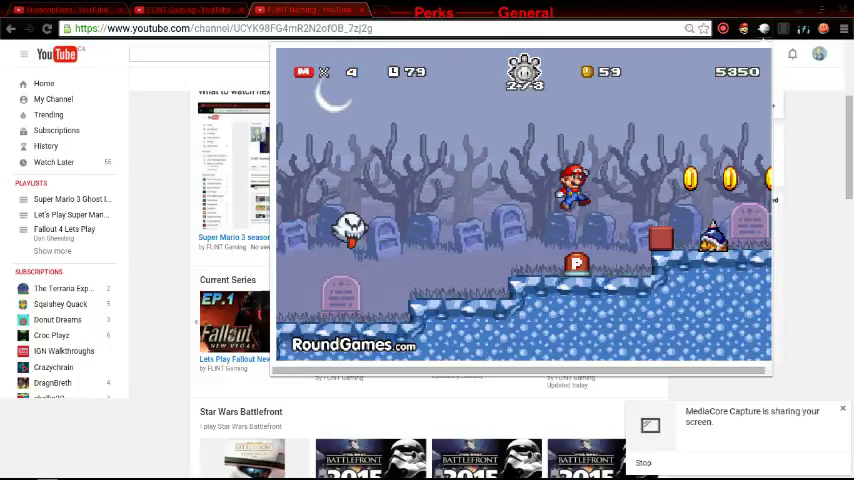
pyautogui.press('Right')
# Hop up the ice steps past the spiny enemies, collecting the coin row
pyautogui.press('Up')
pyautogui.press('Right')
pyautogui.press('Right')
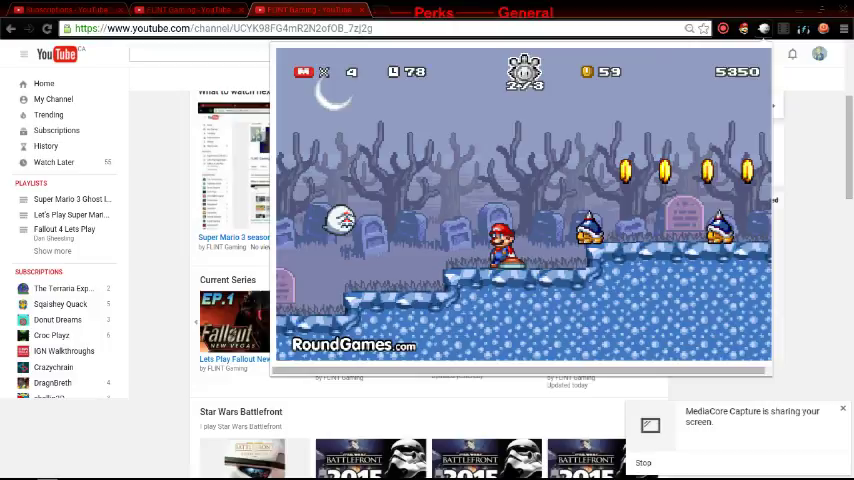
pyautogui.press('Up')
pyautogui.press('Right')
pyautogui.press('Right')
pyautogui.press('Up')
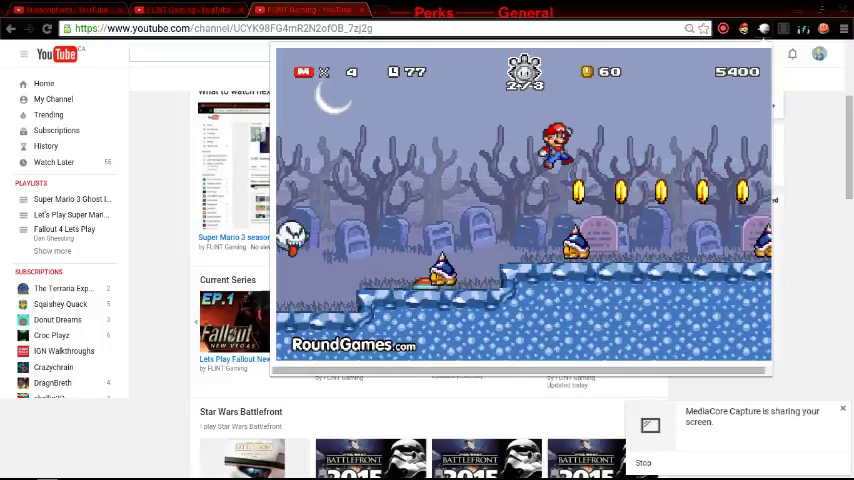
pyautogui.press('Right')
pyautogui.press('Right')
pyautogui.press('Up')
pyautogui.press('Right')
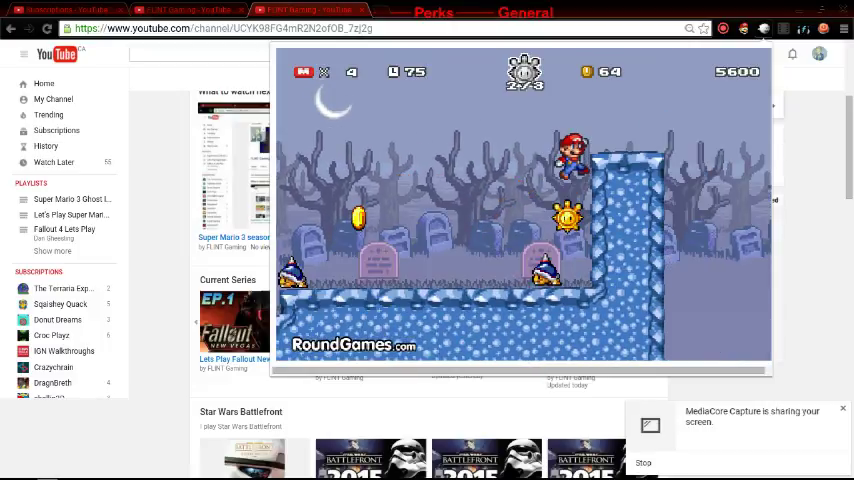
pyautogui.press('Right')
# Grab the third star at the ice wall, then replay stage 2-3 after dying
pyautogui.press('Right')
pyautogui.press('Right')
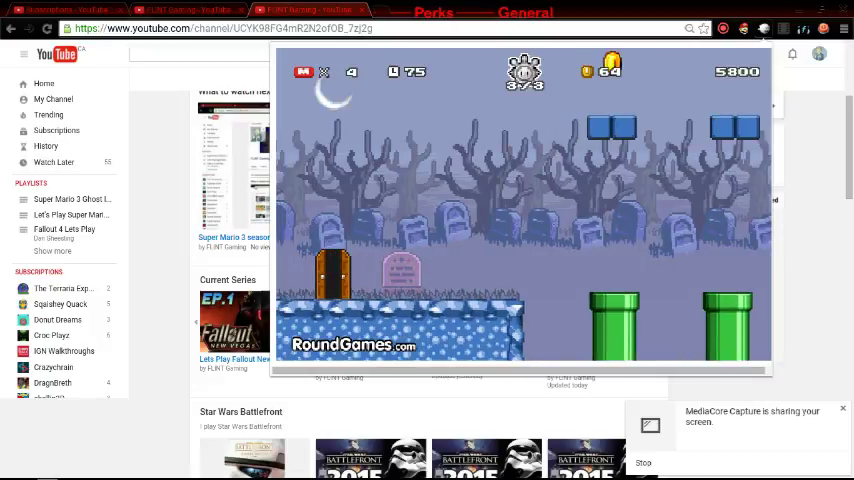
pyautogui.press('Right')
pyautogui.press('Right')
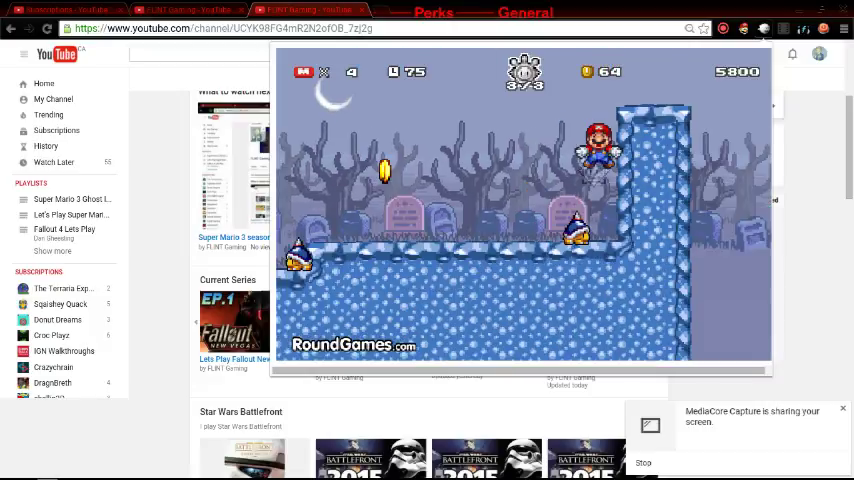
pyautogui.press('Up')
pyautogui.press('Right')
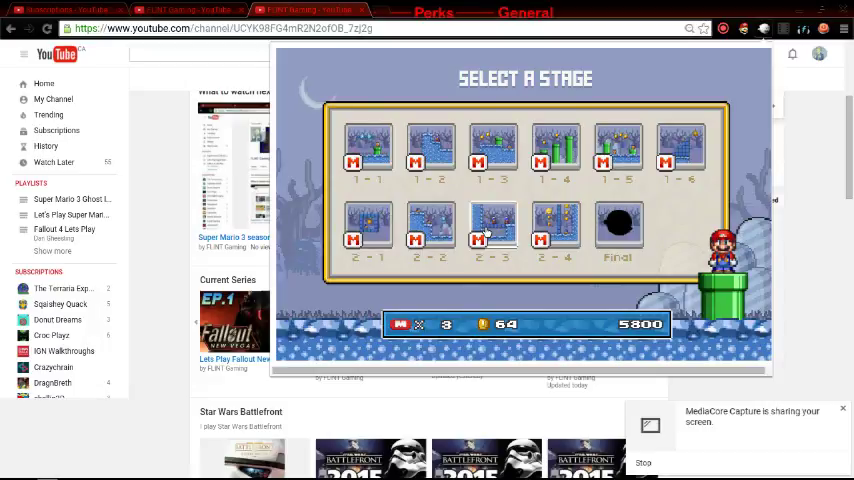
pyautogui.click(487, 229)
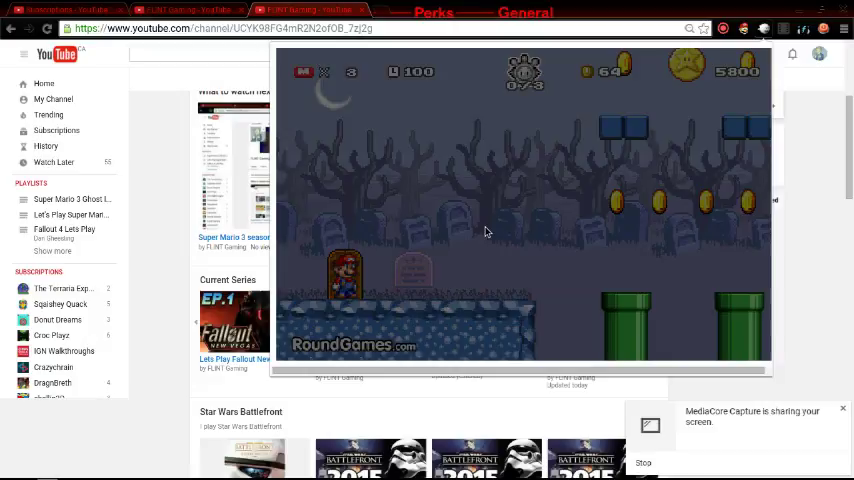
# Run Mario right from the door, jumping to collect the first coins
pyautogui.press('Right')
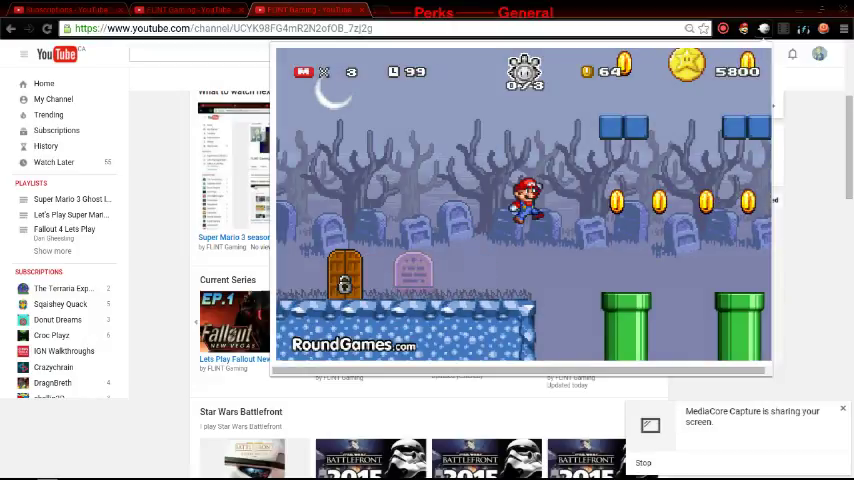
pyautogui.press('Right')
pyautogui.press('Up')
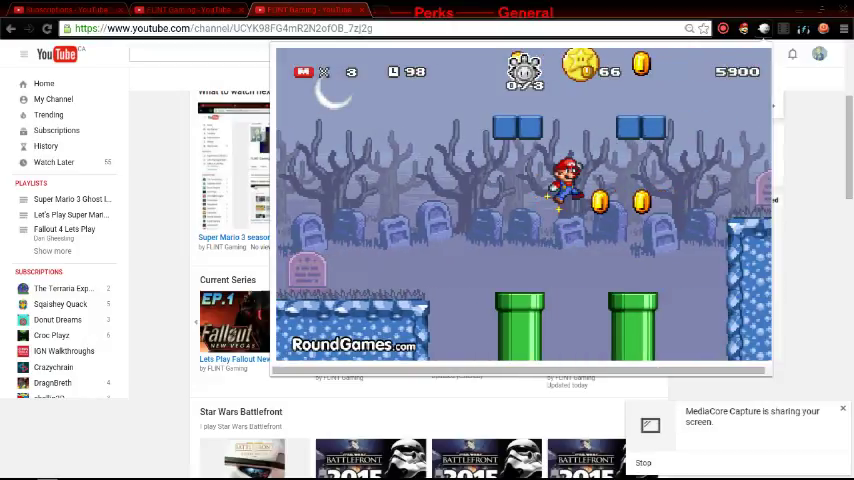
pyautogui.press('Right')
pyautogui.press('Up')
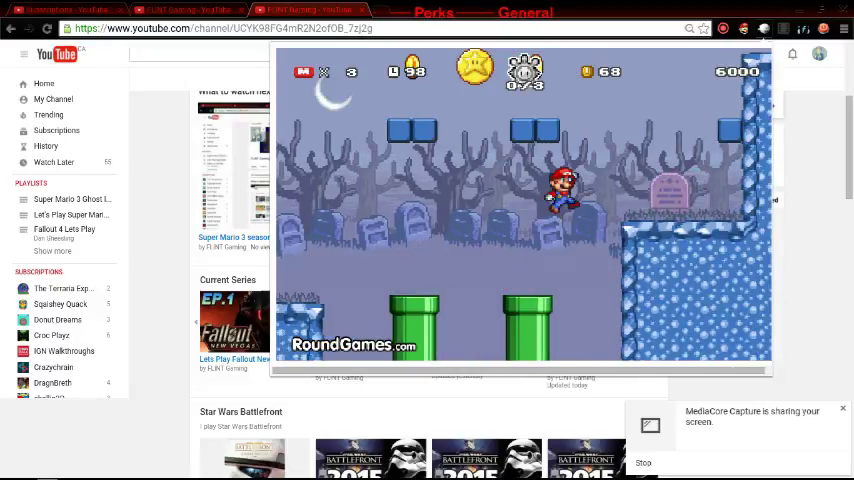
# Climb the higher platforms and ledge, then cross the icy platforms for a coin
pyautogui.press('Up')
pyautogui.press('Right')
pyautogui.press('Up')
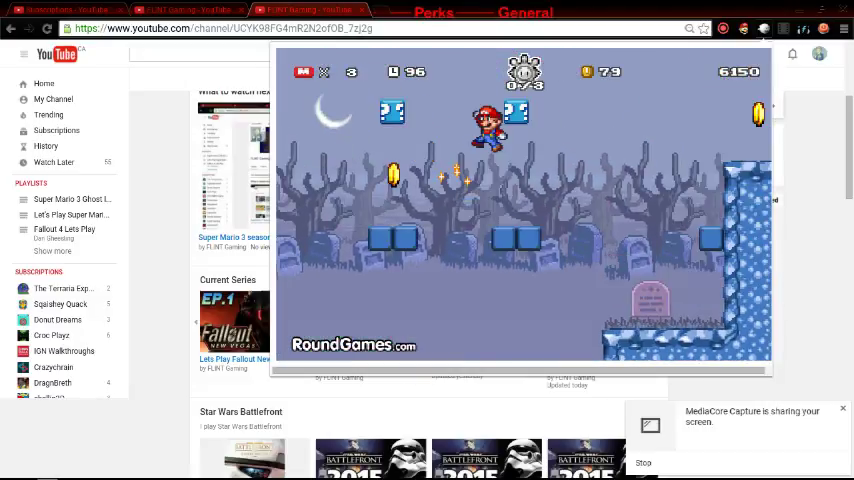
pyautogui.press('Right')
pyautogui.press('Up')
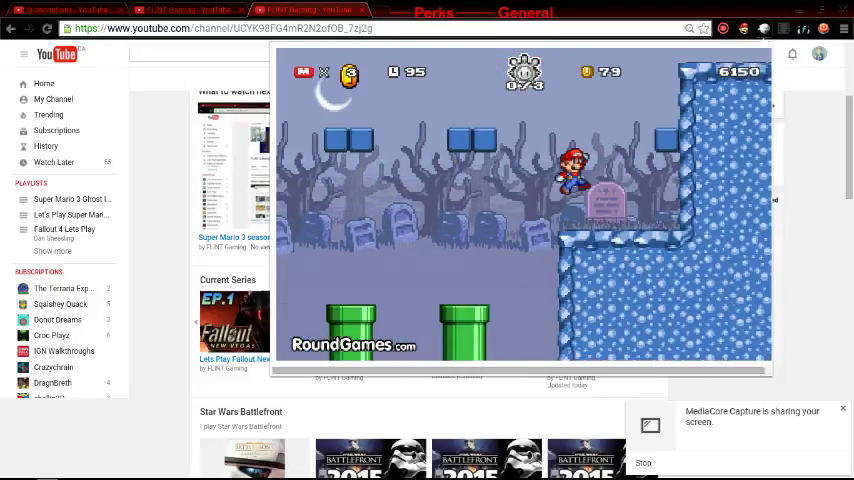
pyautogui.press('Right')
pyautogui.press('Up')
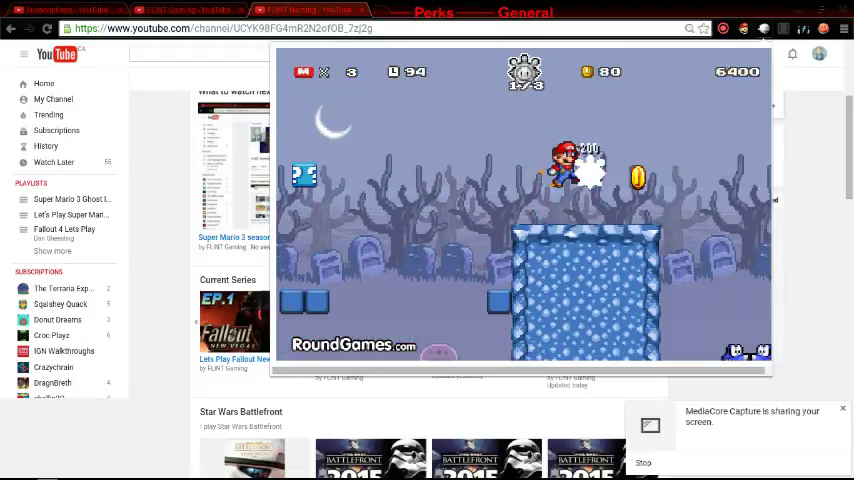
# Leap off the ice pillar and stomp the Koopas for points
pyautogui.press('Right')
pyautogui.press('Up')
pyautogui.press('Right')
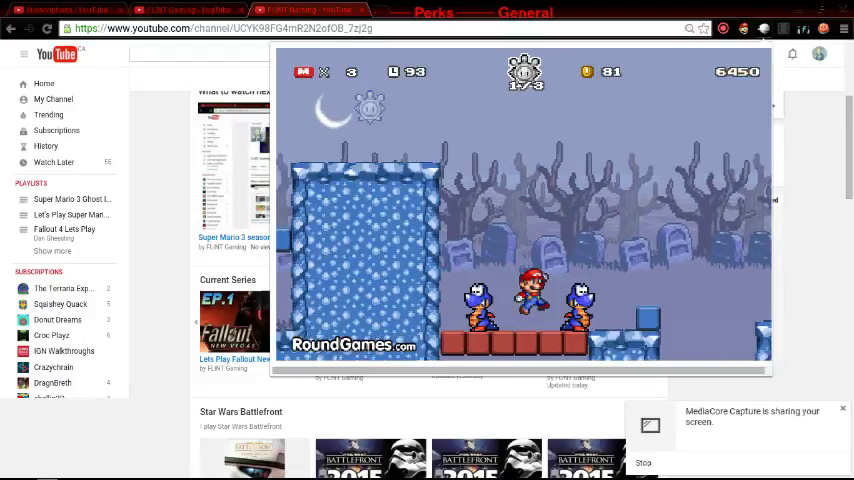
pyautogui.press('Up')
pyautogui.press('Up')
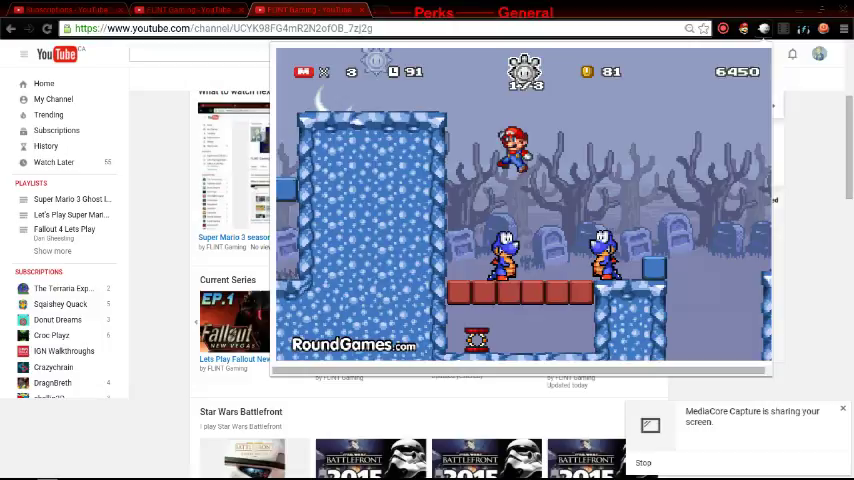
pyautogui.press('Up')
pyautogui.press('Right')
pyautogui.press('Up')
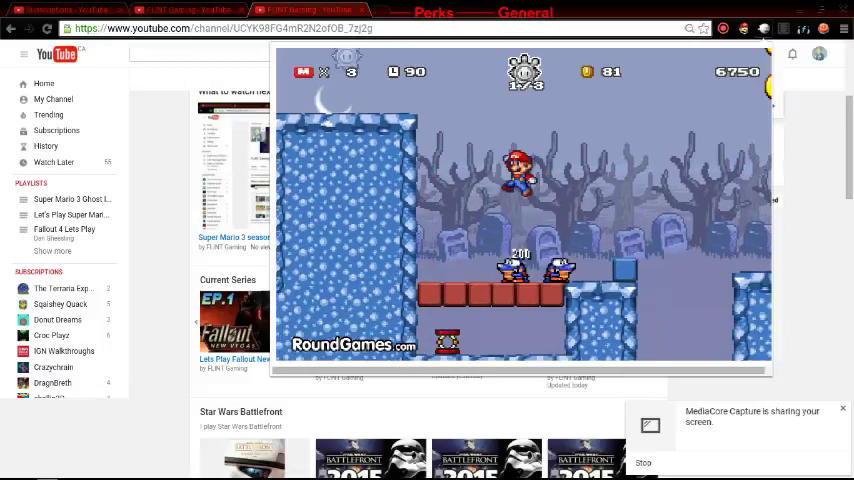
# Stomp two more enemies, bouncing back left and then right
pyautogui.press('Left')
pyautogui.press('Up')
pyautogui.press('Left')
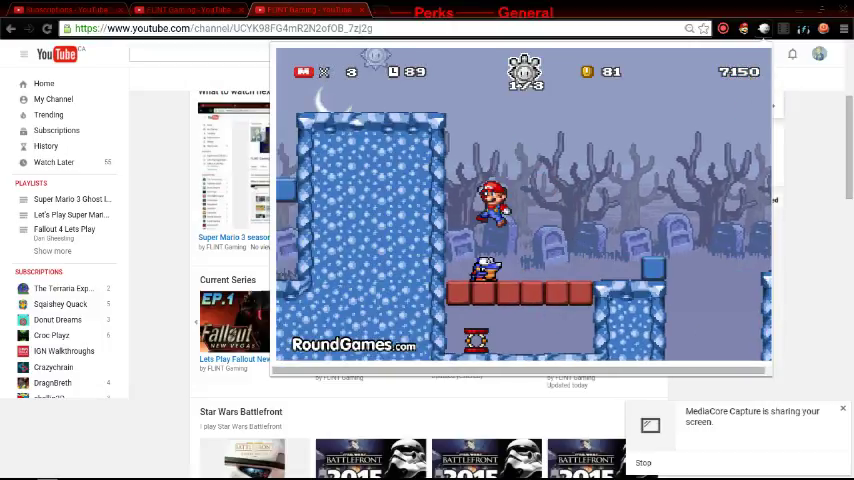
pyautogui.press('Up')
pyautogui.press('Right')
pyautogui.press('Up')
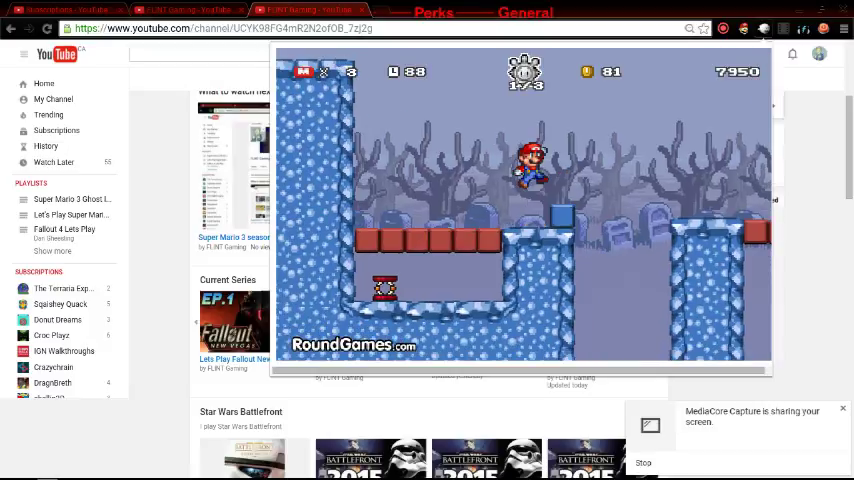
# Run right and jump up onto the brick blocks
pyautogui.press('Right')
pyautogui.press('Up')
pyautogui.press('Right')
pyautogui.press('Up')
pyautogui.press('Right')
pyautogui.press('Up')
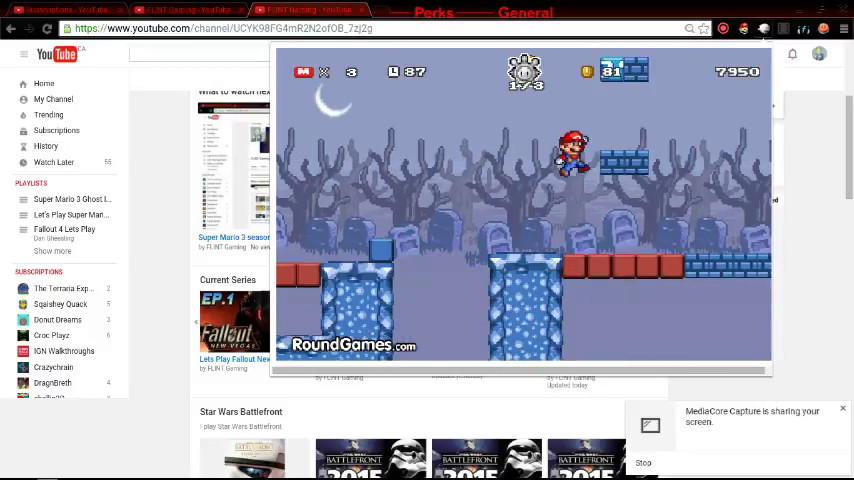
pyautogui.press('Right')
pyautogui.press('Up')
pyautogui.press('Up')
# Hop around the brick platform, then drop down and land on the red blocks
pyautogui.press('Left')
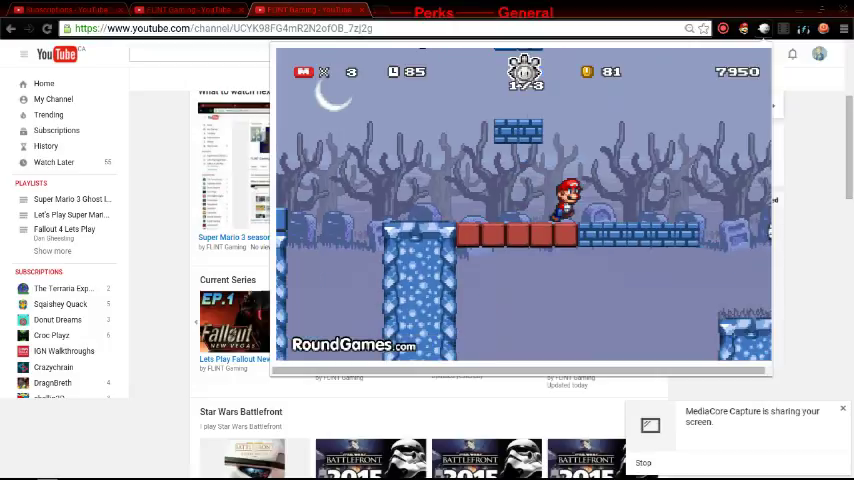
pyautogui.press('Up')
pyautogui.press('Right')
pyautogui.press('Left')
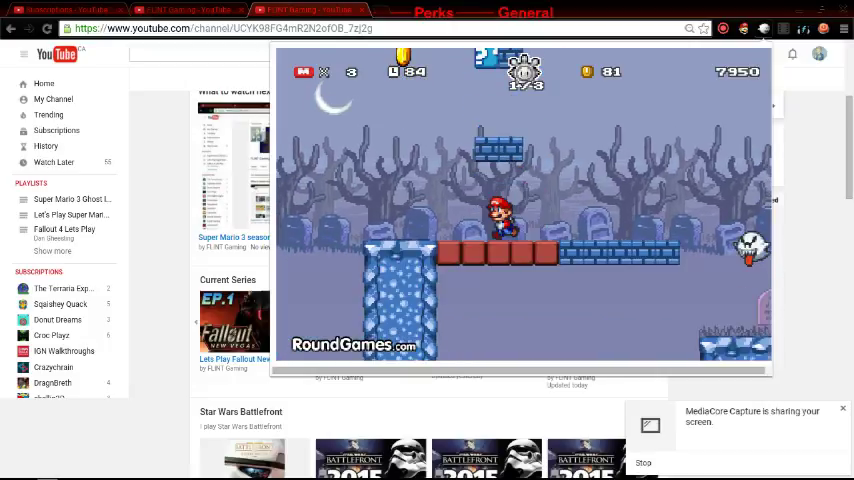
pyautogui.press('Right')
pyautogui.press('Up')
pyautogui.press('Up')
pyautogui.press('Left')
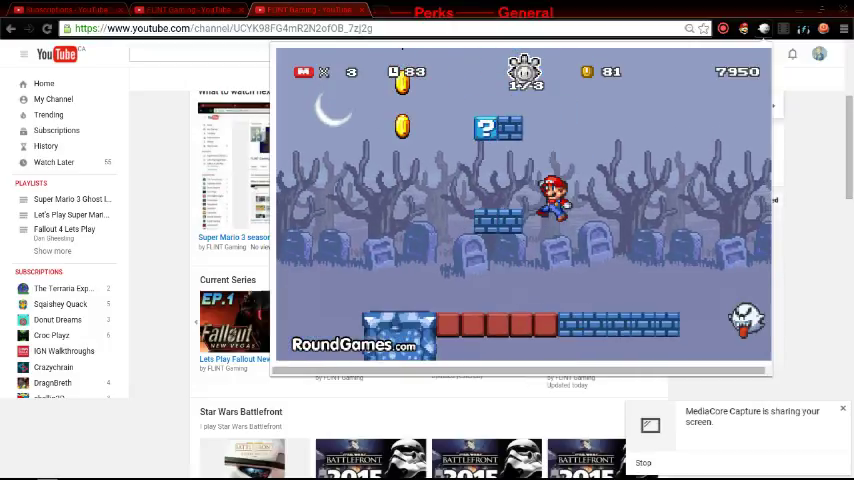
pyautogui.press('Up')
pyautogui.press('Left')
pyautogui.press('Up')
# Knock a coin from the block above and climb the higher brick platforms
pyautogui.press('Right')
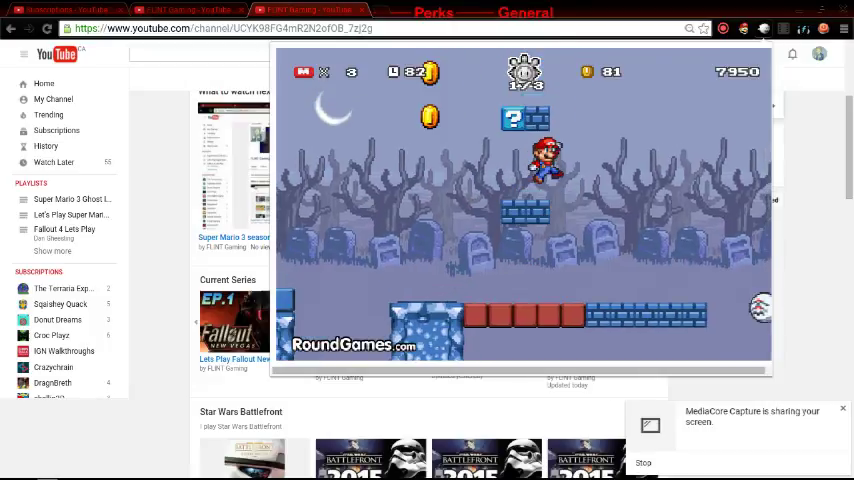
pyautogui.press('Right')
pyautogui.press('Up')
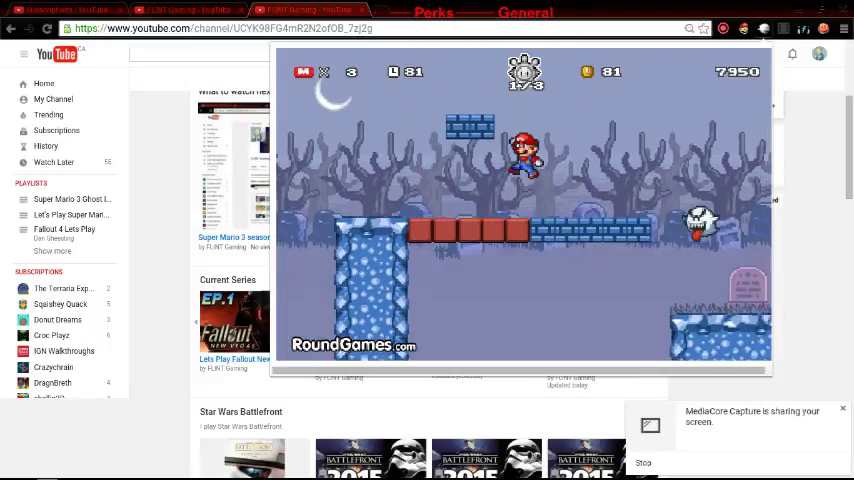
pyautogui.press('Up')
pyautogui.press('Up')
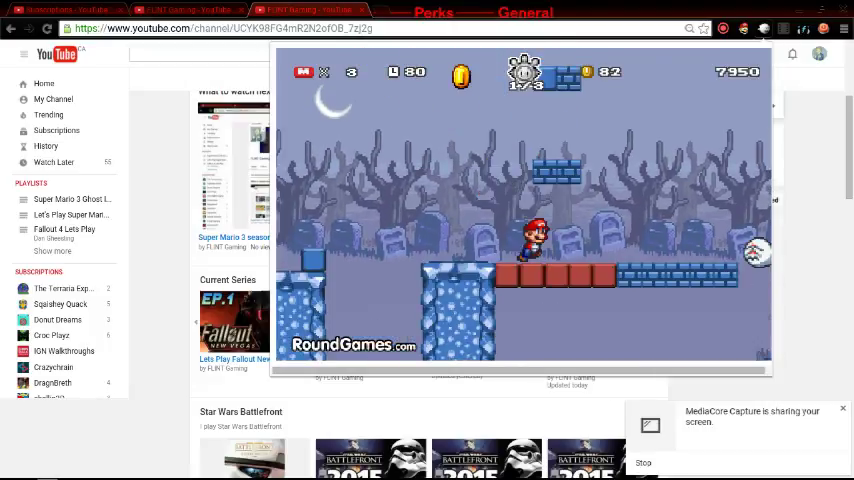
pyautogui.press('Right')
pyautogui.press('Up')
pyautogui.press('Right')
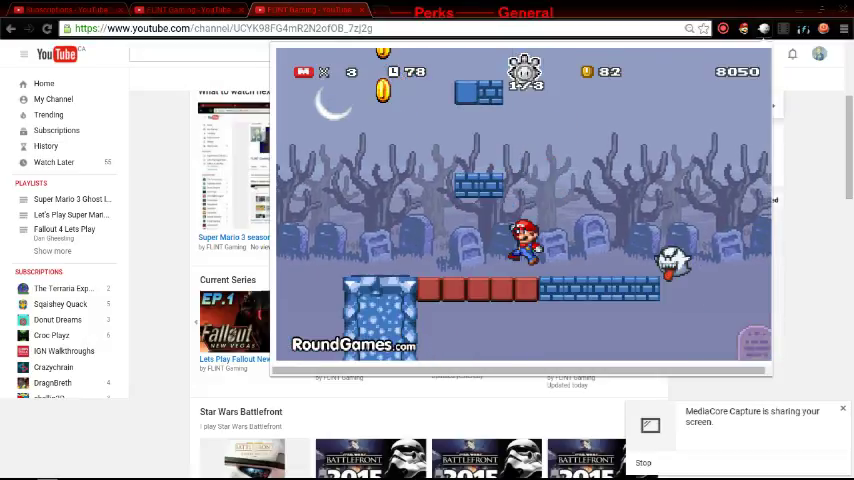
pyautogui.press('Up')
pyautogui.press('Up')
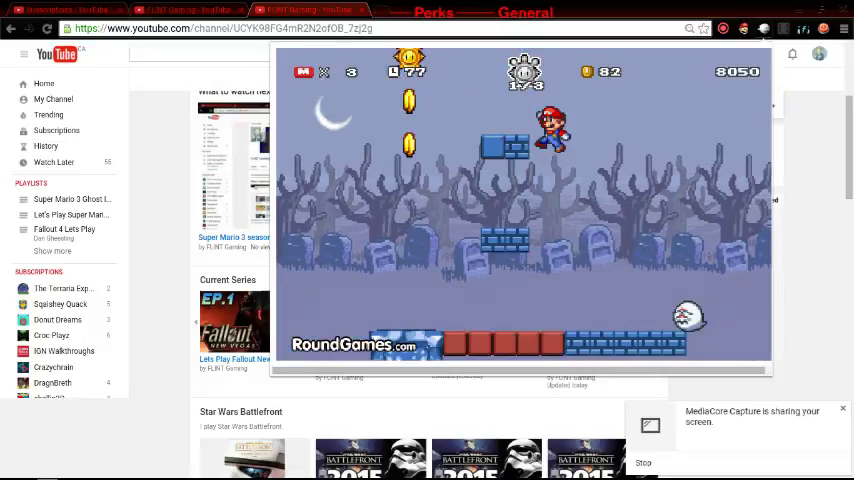
# Grab the second star coin and drop right onto the icy ground
pyautogui.press('Up')
pyautogui.press('Right')
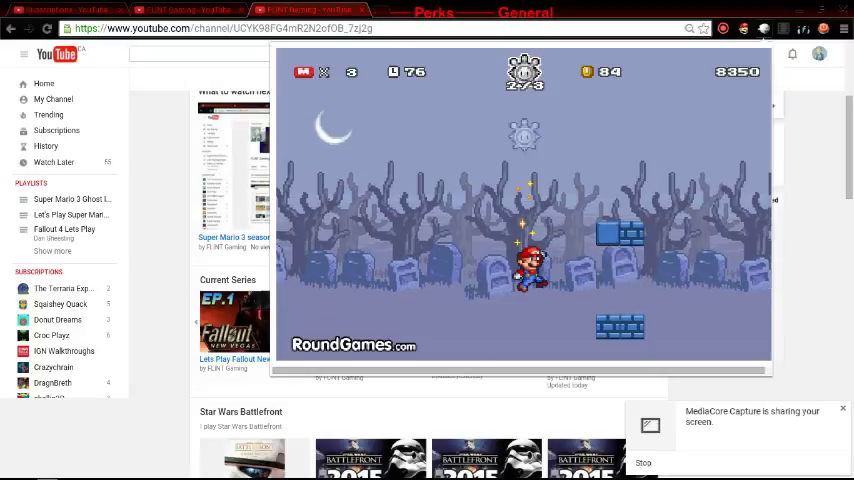
pyautogui.press('Right')
pyautogui.press('Up')
pyautogui.press('Right')
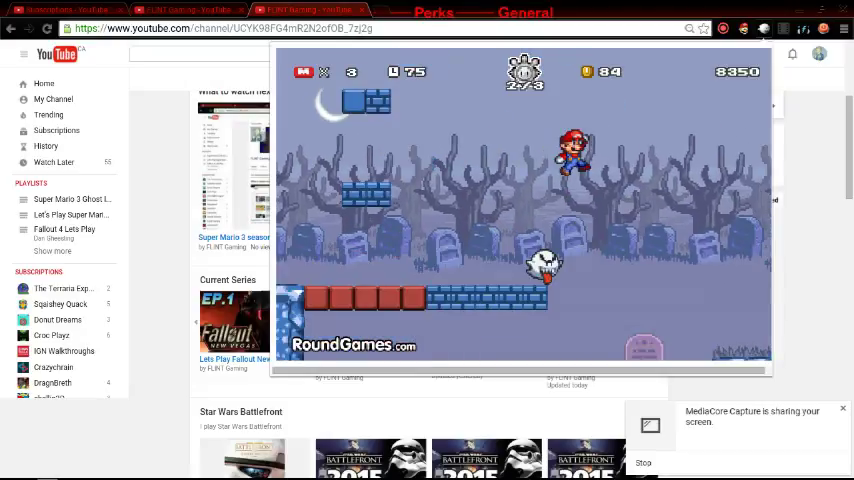
pyautogui.press('Right')
# Climb the higher icy ledges and leap over the spiky enemies
pyautogui.press('Right')
pyautogui.press('Up')
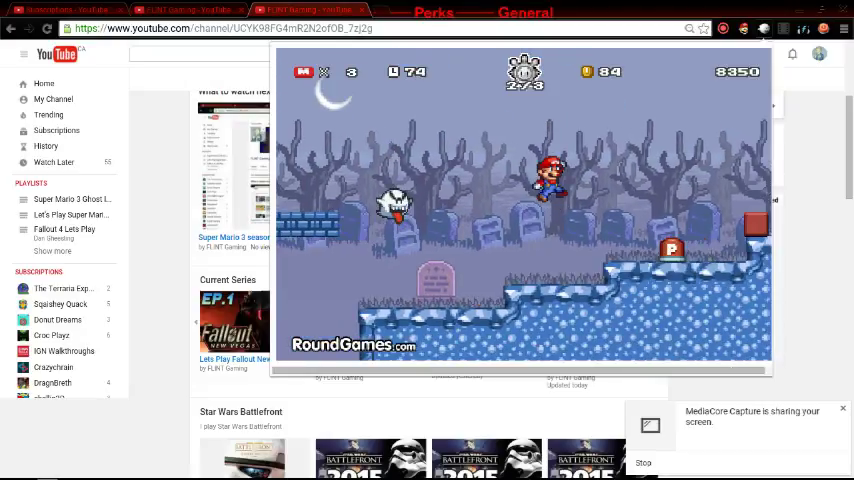
pyautogui.press('Right')
pyautogui.press('Up')
pyautogui.press('Right')
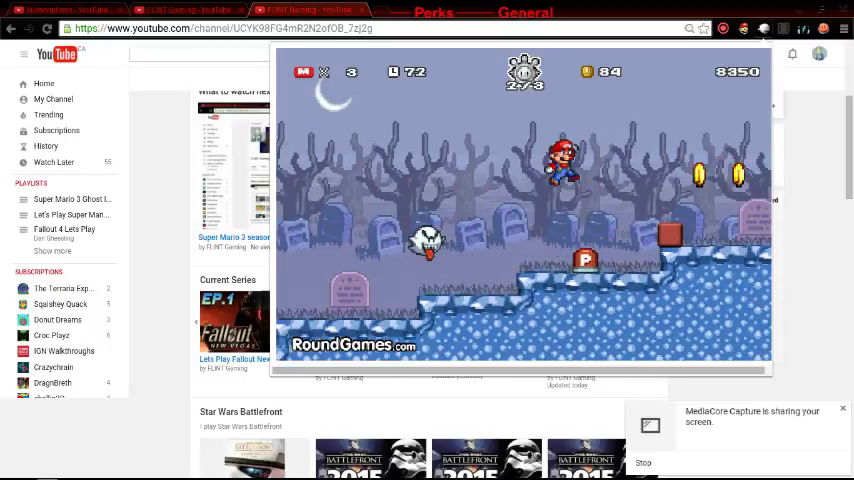
pyautogui.press('Right')
pyautogui.press('Up')
pyautogui.press('Right')
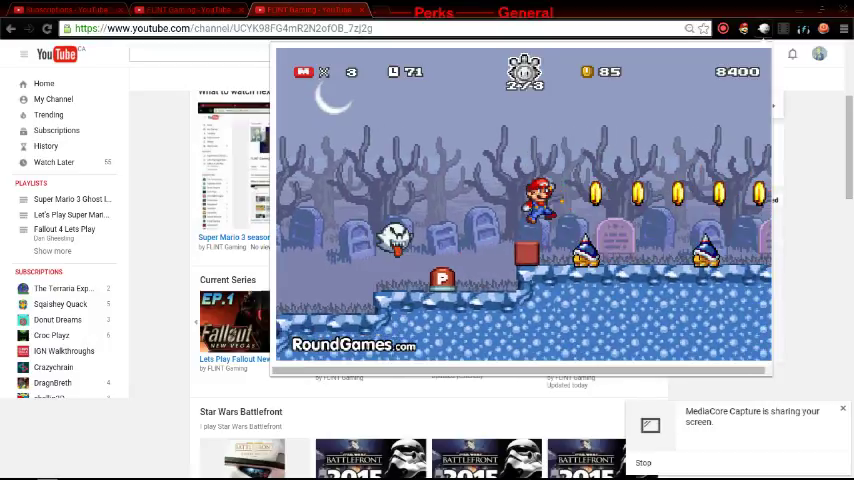
pyautogui.press('Up')
# Collect the row of coins and the third star coin by the ice wall
pyautogui.press('Right')
pyautogui.press('Up')
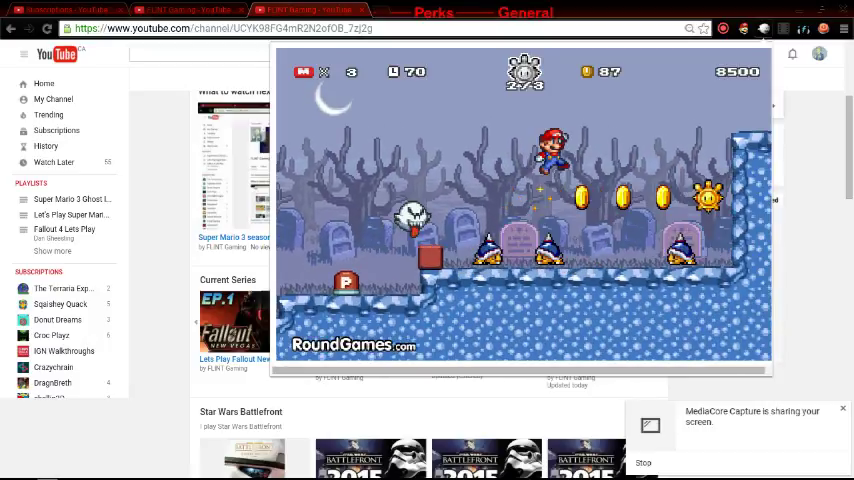
pyautogui.press('Right')
pyautogui.press('Up')
pyautogui.press('Up')
pyautogui.press('Right')
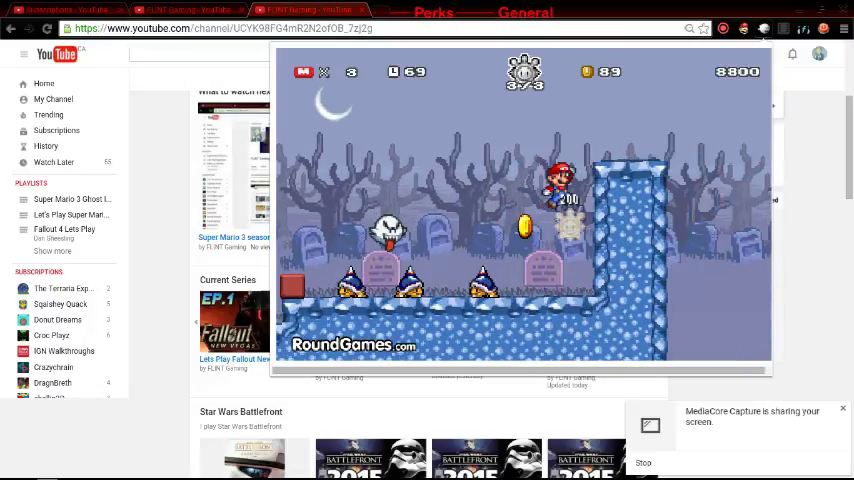
pyautogui.press('Right')
pyautogui.press('Right')
# Move past the ghost and spiky enemies, grabbing a coin and jumping over enemies
pyautogui.press('Left')
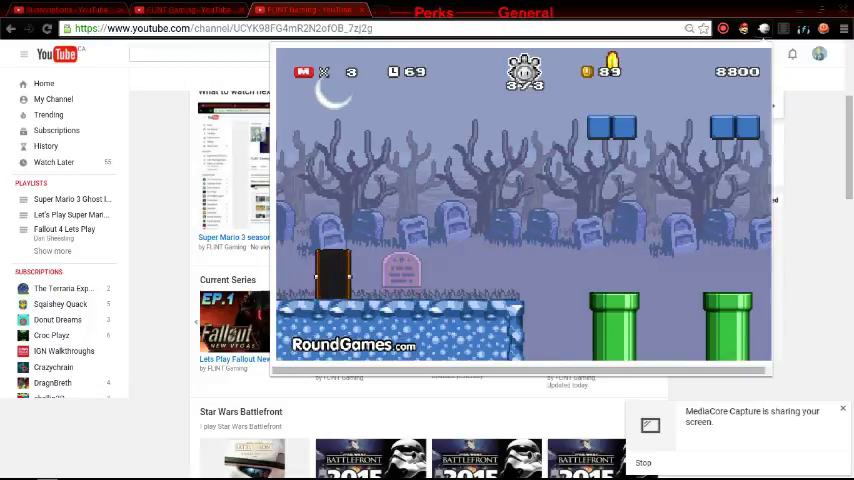
pyautogui.press('Up')
pyautogui.press('Right')
pyautogui.press('Right')
pyautogui.press('Up')
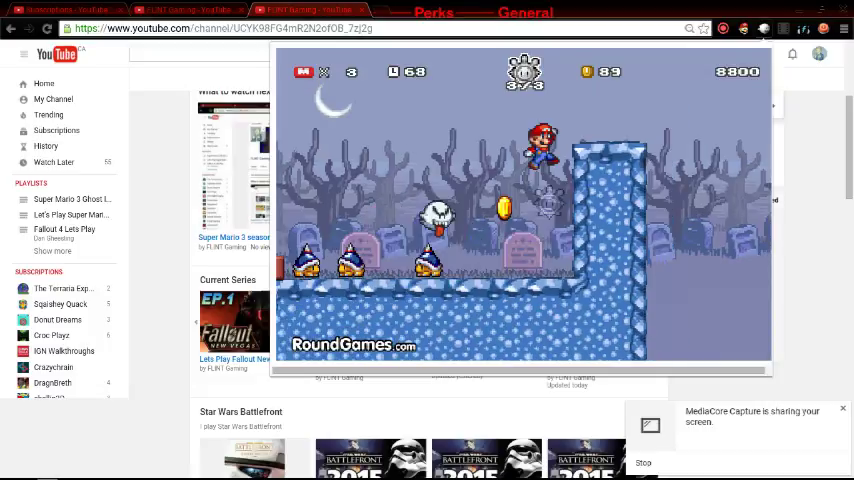
pyautogui.press('Left')
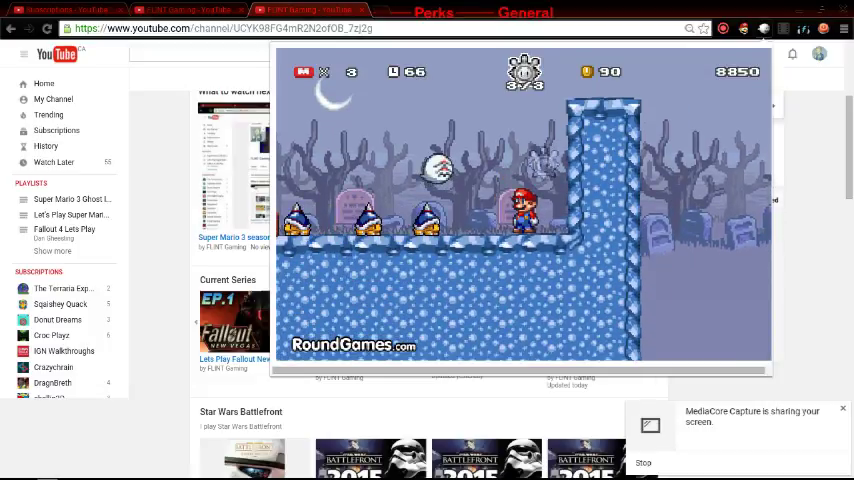
pyautogui.press('Up')
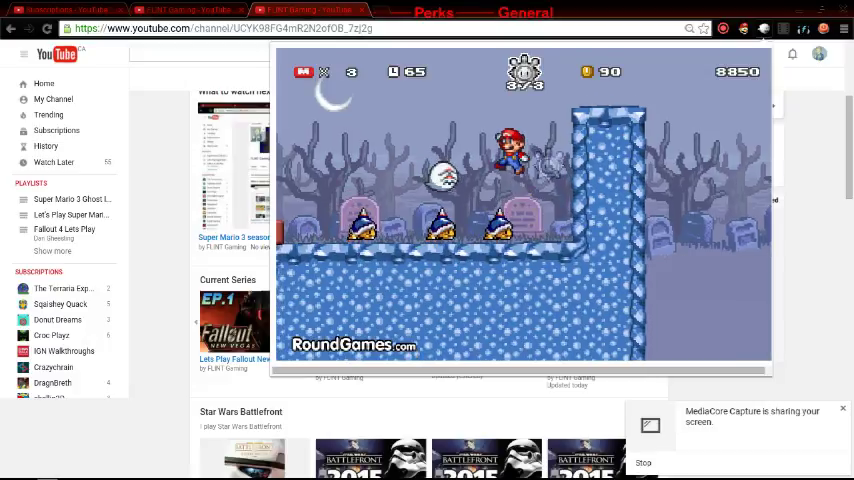
pyautogui.press('Left')
# Replay stage 2-3 from stage select, running right for coins toward the ice wall
pyautogui.press('Up')
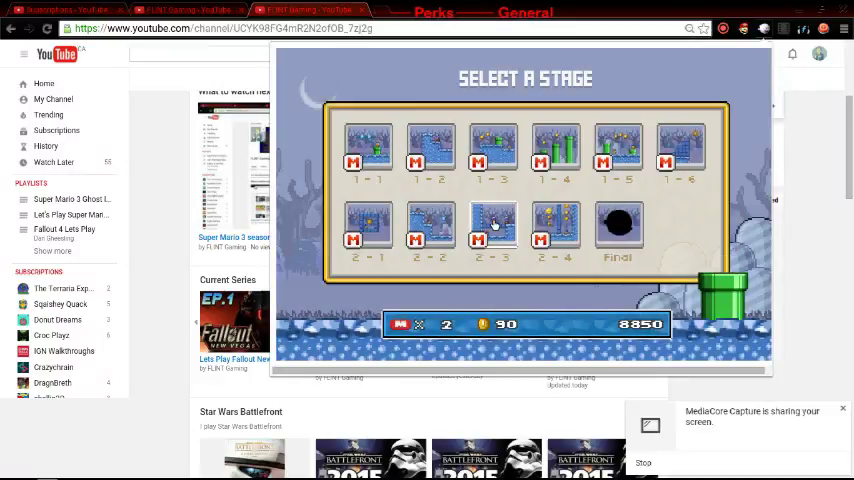
pyautogui.click(494, 226)
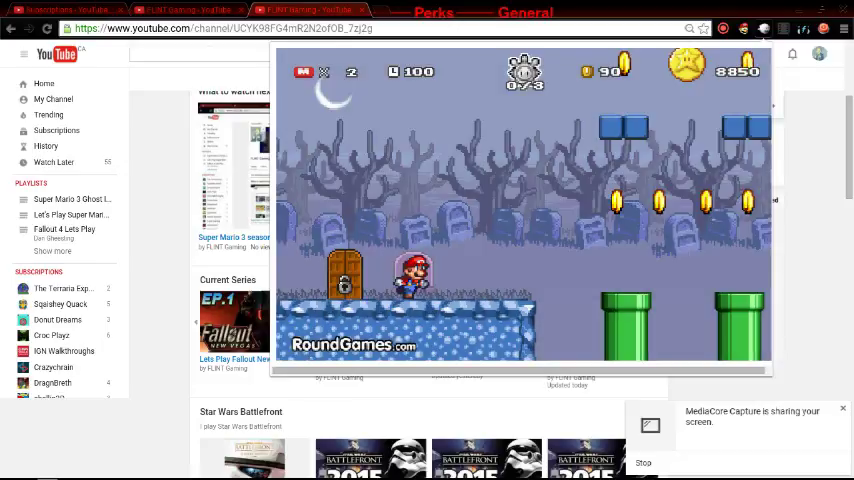
pyautogui.press('Right')
pyautogui.press('Up')
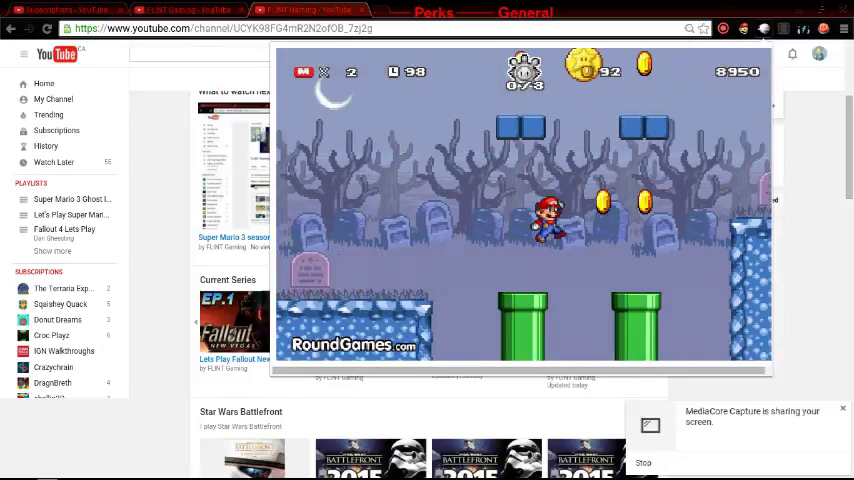
pyautogui.press('Right')
pyautogui.press('Up')
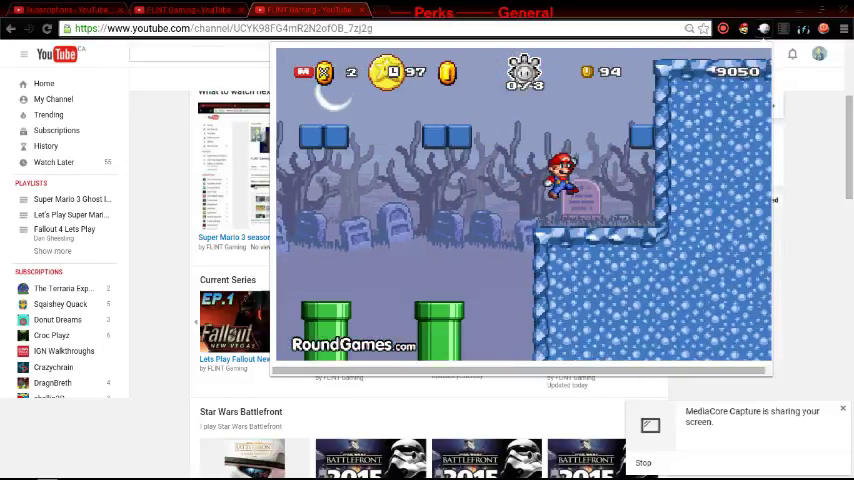